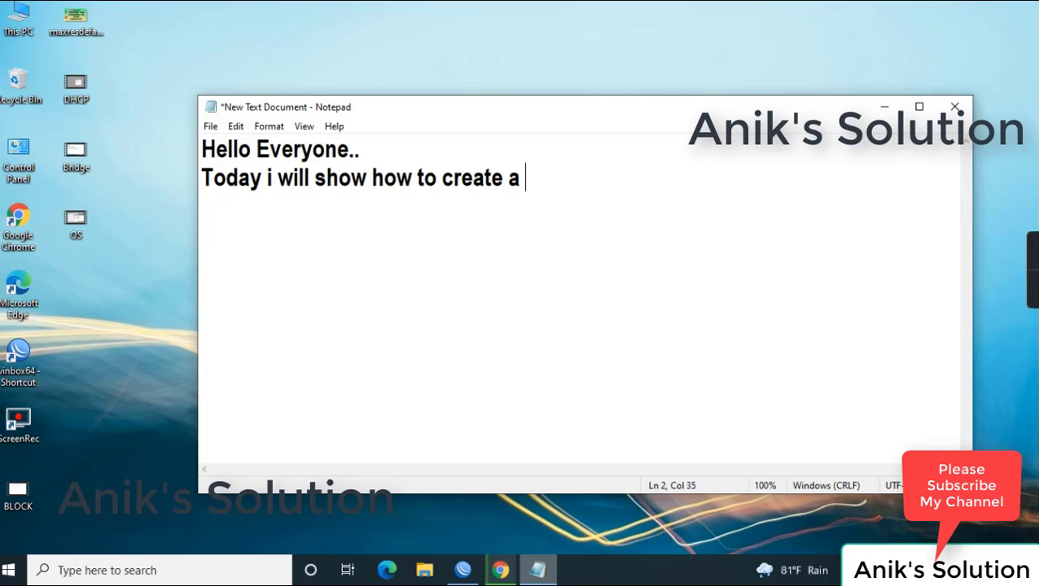
Finish the intro with 'a USER in MikroTik router..' and start a new paragraph
type("USE")
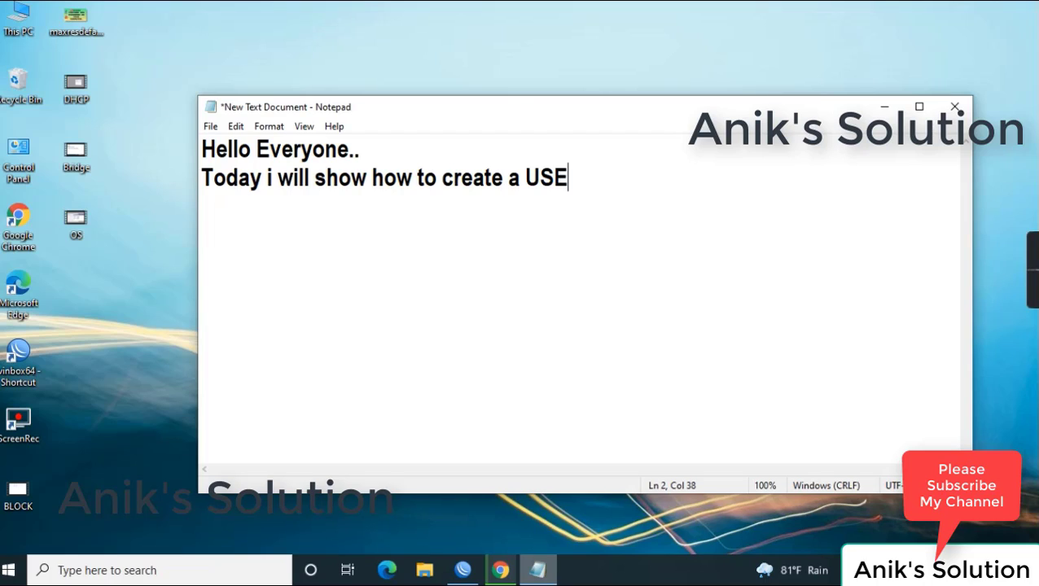
type("R in ")
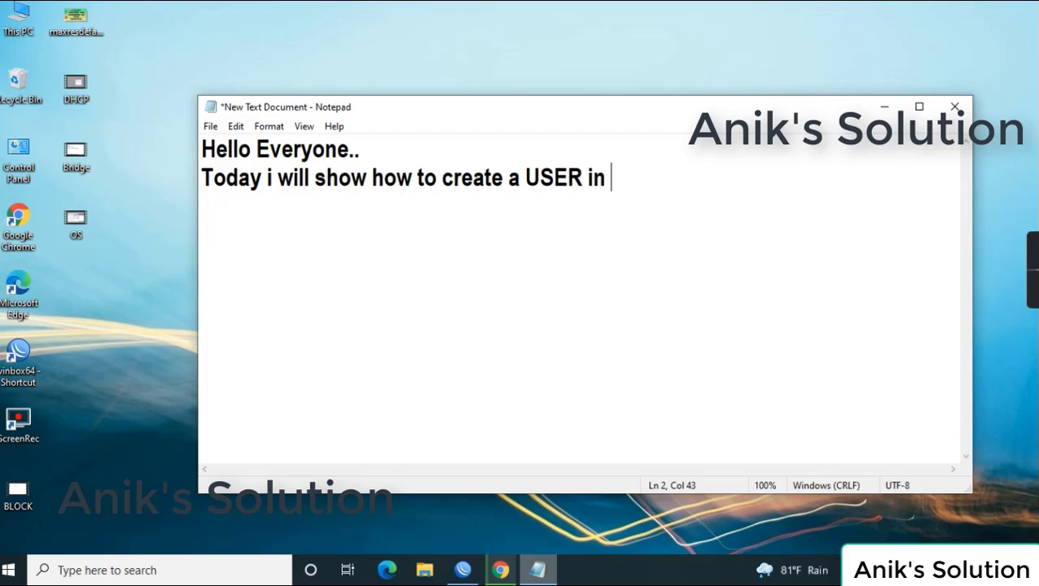
type("MikroTik ")
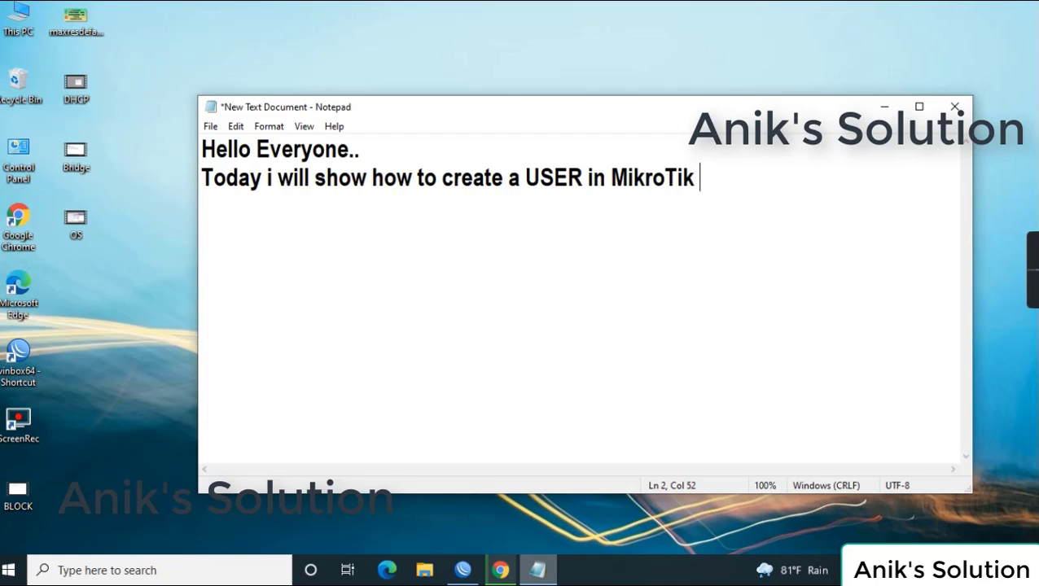
type("router..")
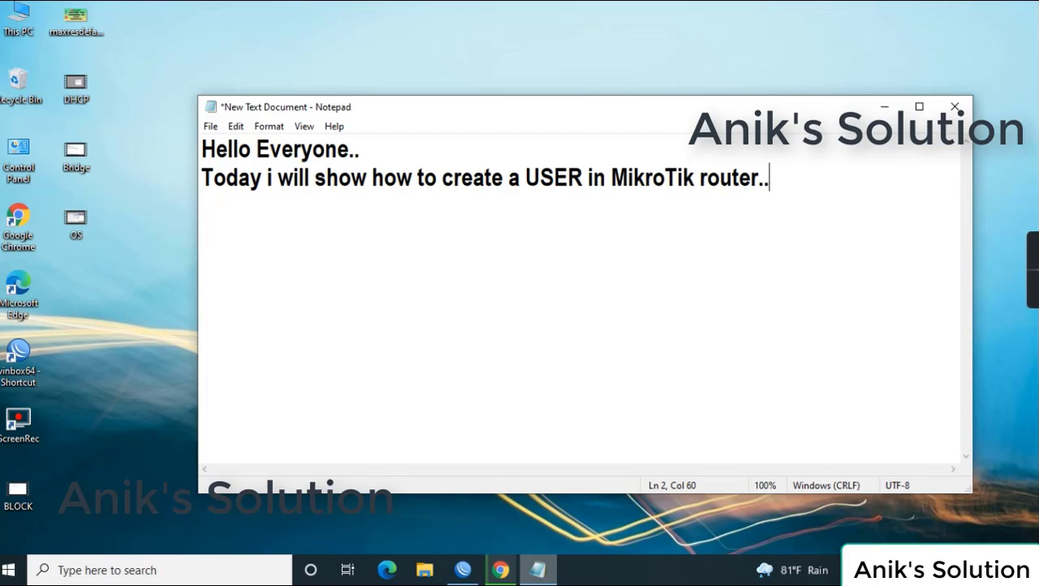
key("Return")
Write 'So lets do it....' and the users sentence, inserting 'and diffrent mode' after 'user'
type("So I")
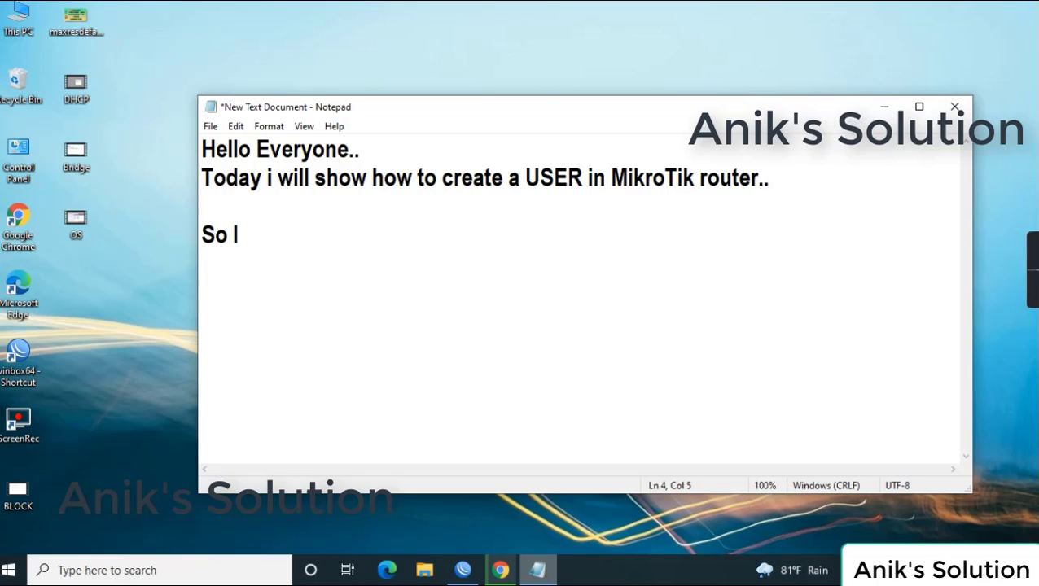
type("ets do ")
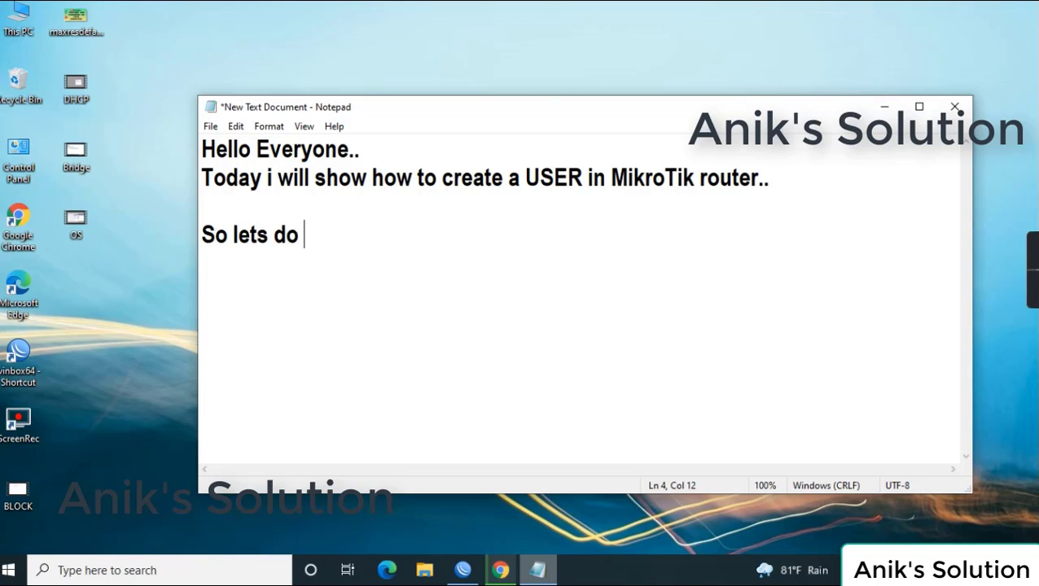
type("it....")
key("Return")
type("We ")
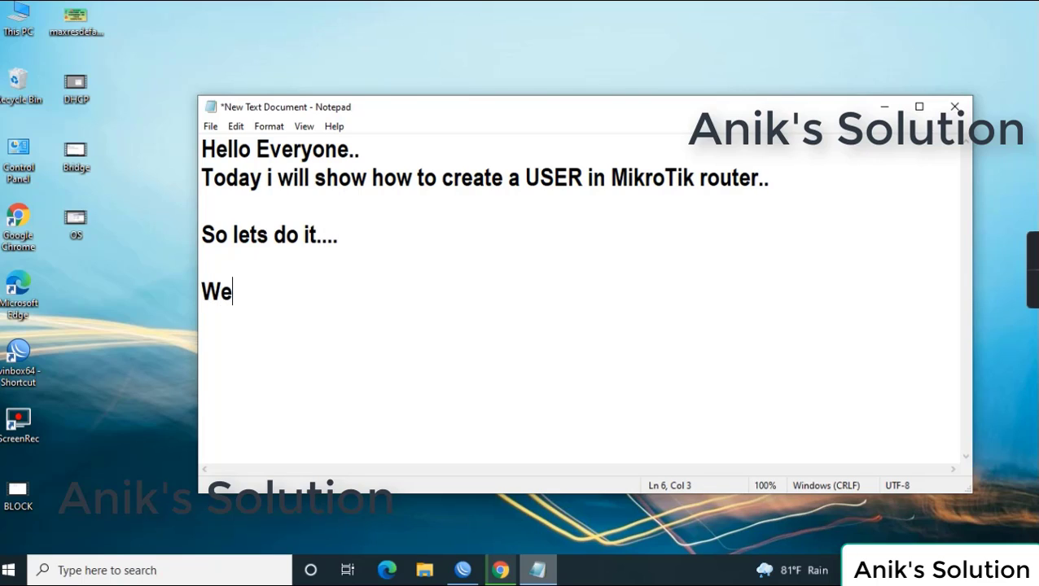
type("given diff")
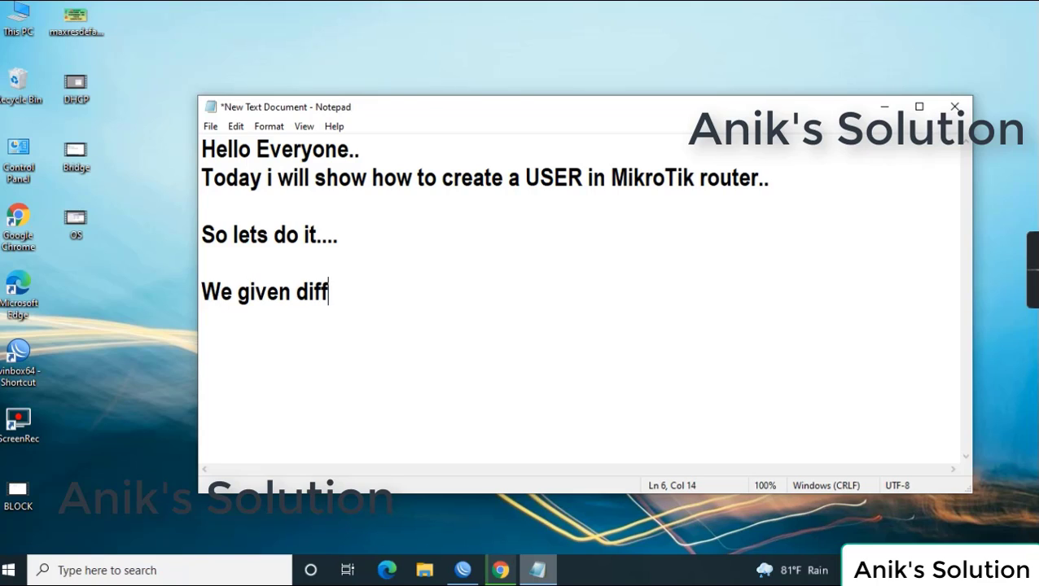
type("erent ")
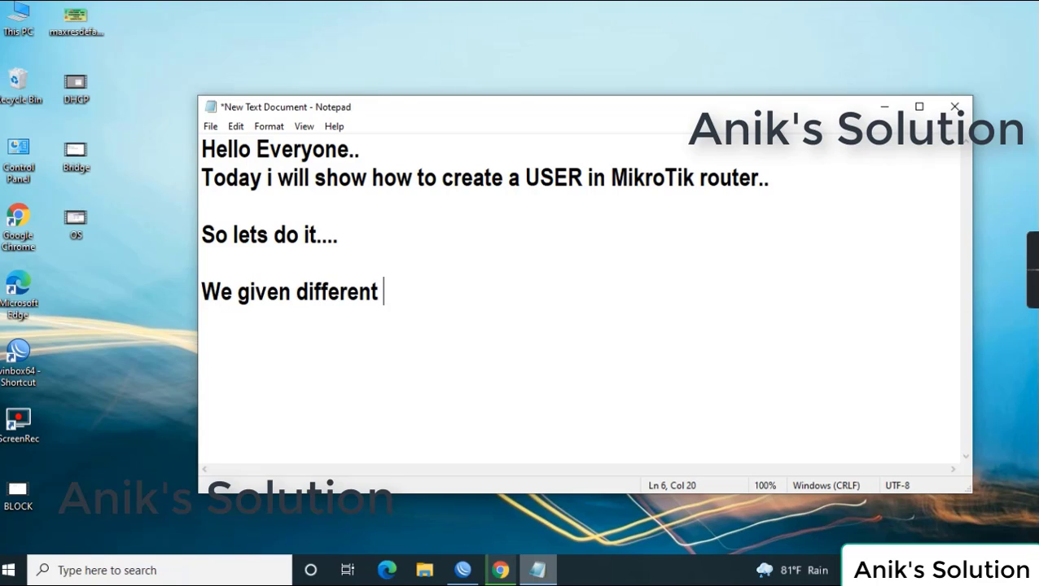
type("user in")
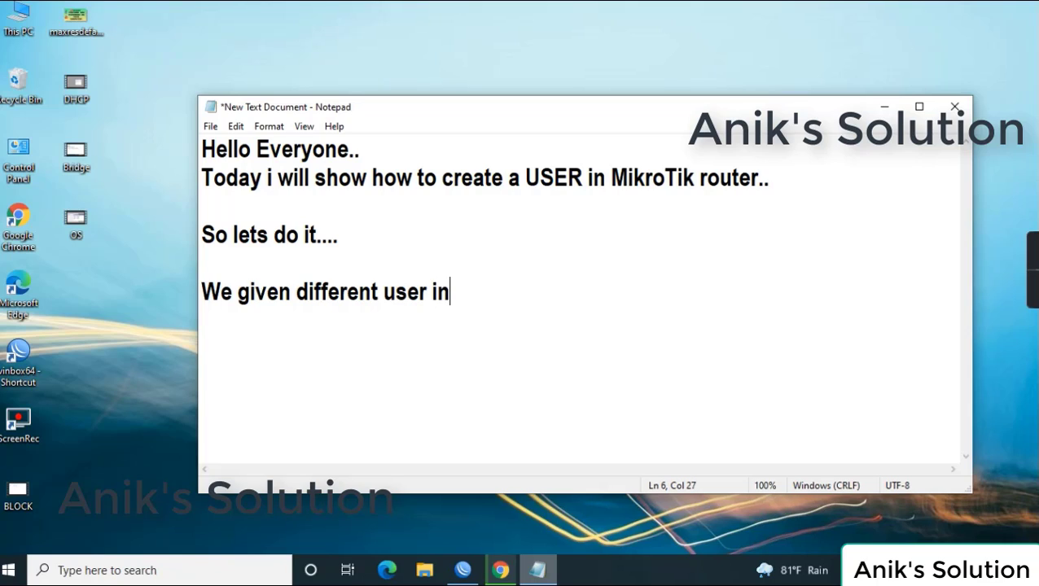
type(" mikrotik router")
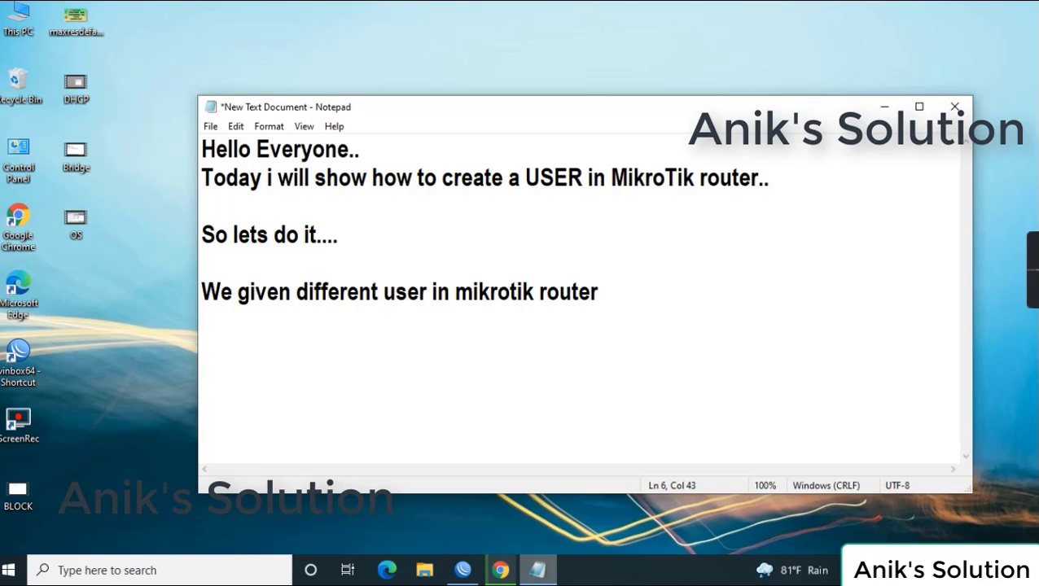
left_click(425, 291)
type("and ")
type("diffre")
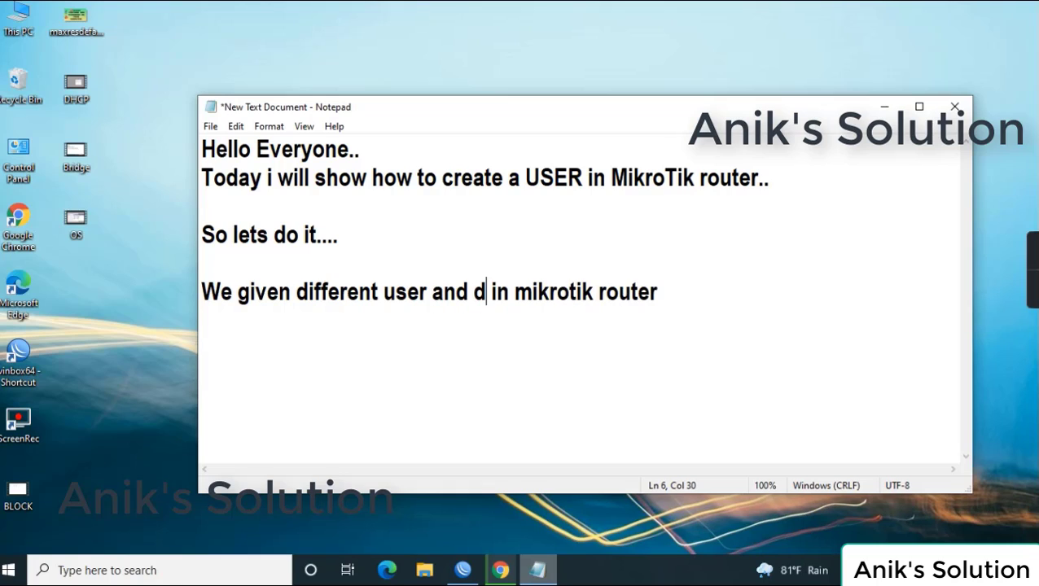
type("nt mode")
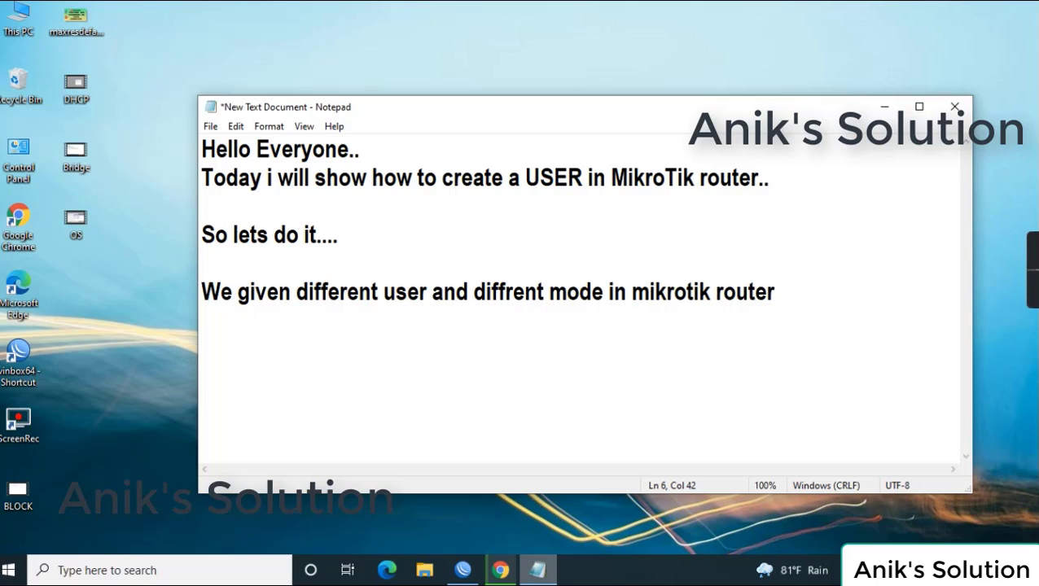
left_click(782, 294)
Add the line 'NOC given Full access' and begin 'Support given' below it
key("Return")
key("Return")
type("NOC ")
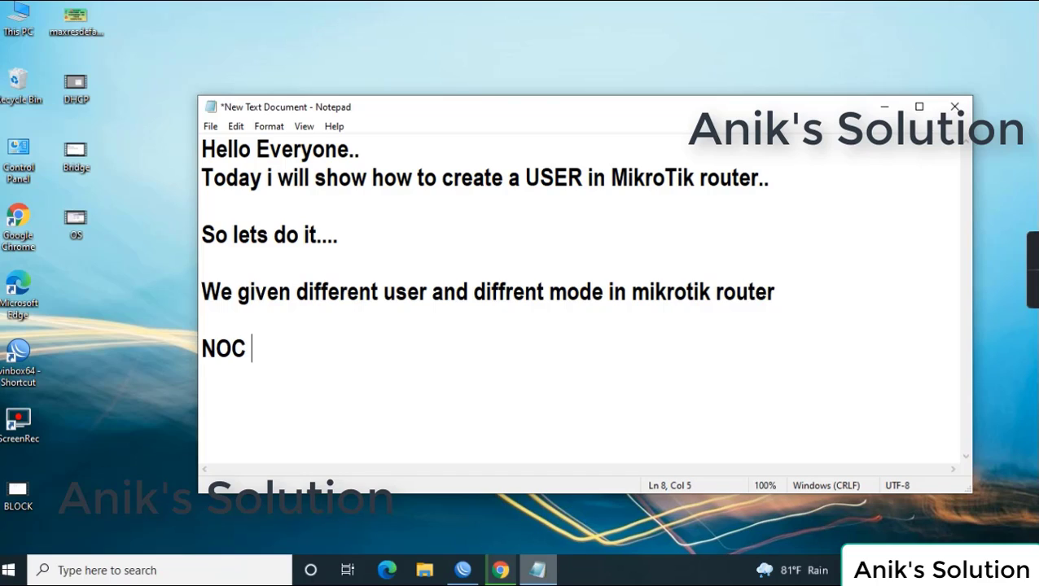
type("given")
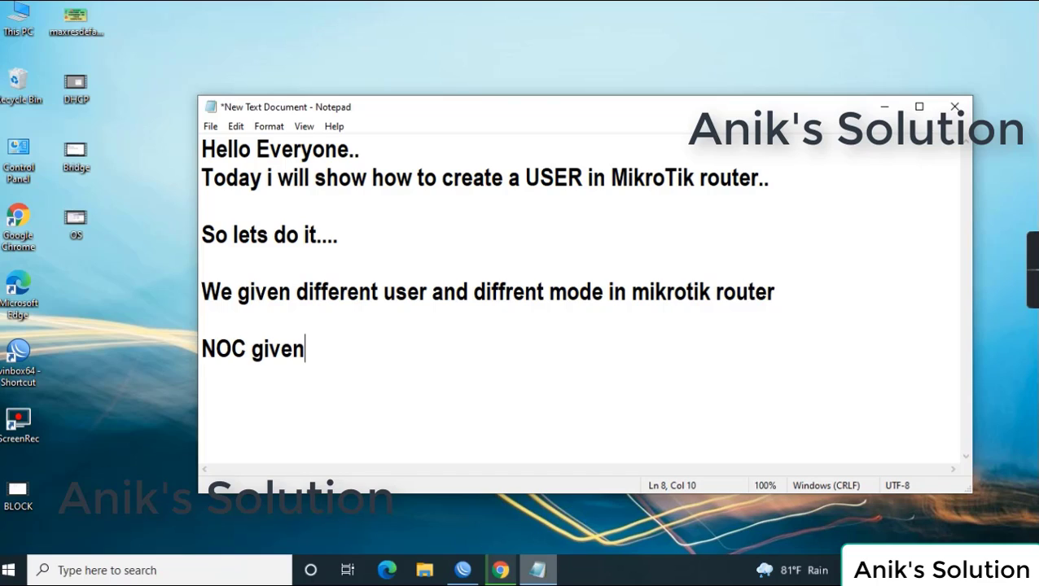
type(" Full access")
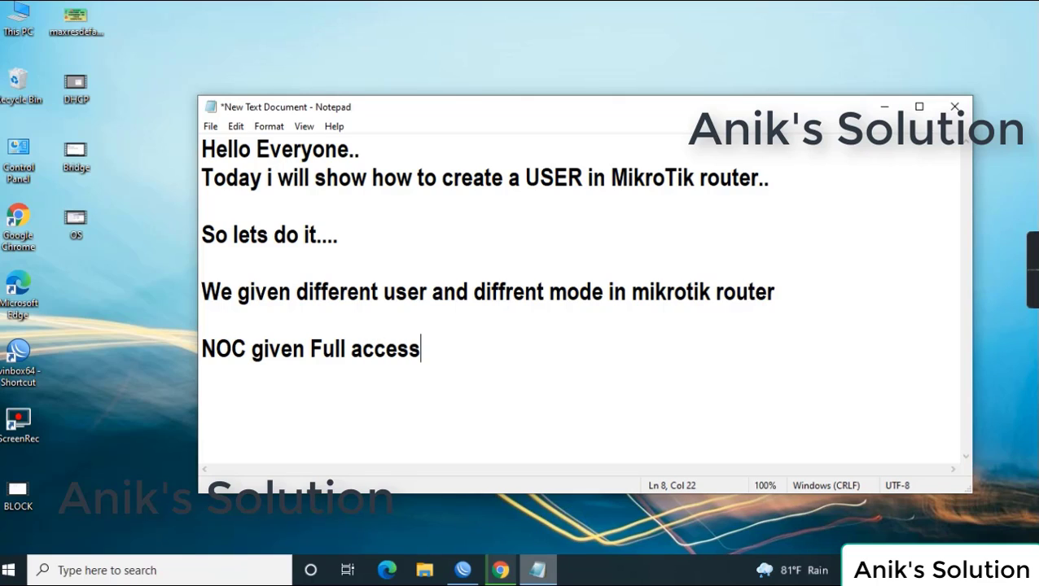
key("Return")
type("Suppo")
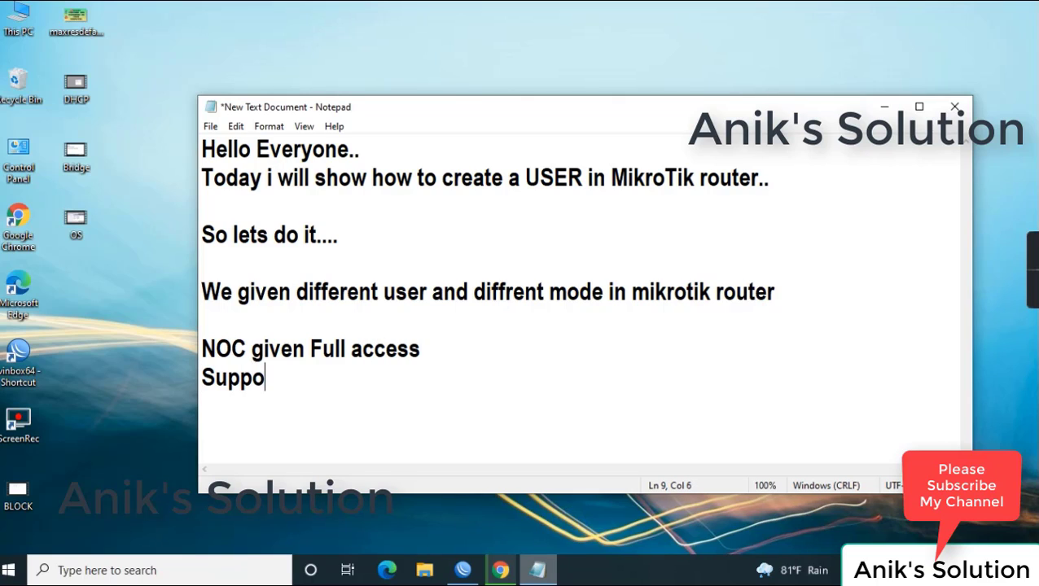
type("rt g")
key("BackSpace")
type("given")
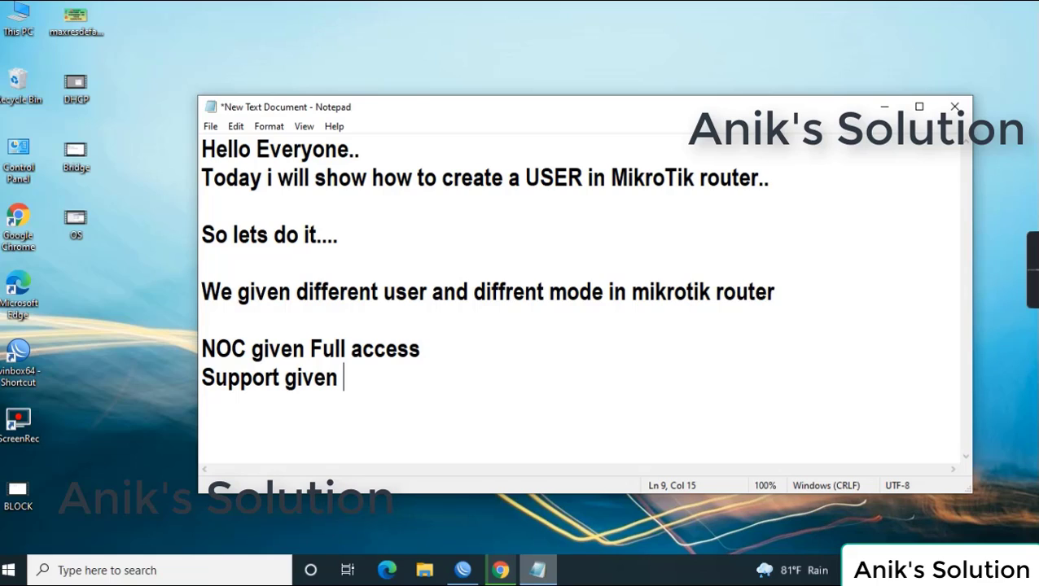
Insert '/admin' after NOC and complete the Support line with 'write access'
left_click(247, 348)
type("/admin")
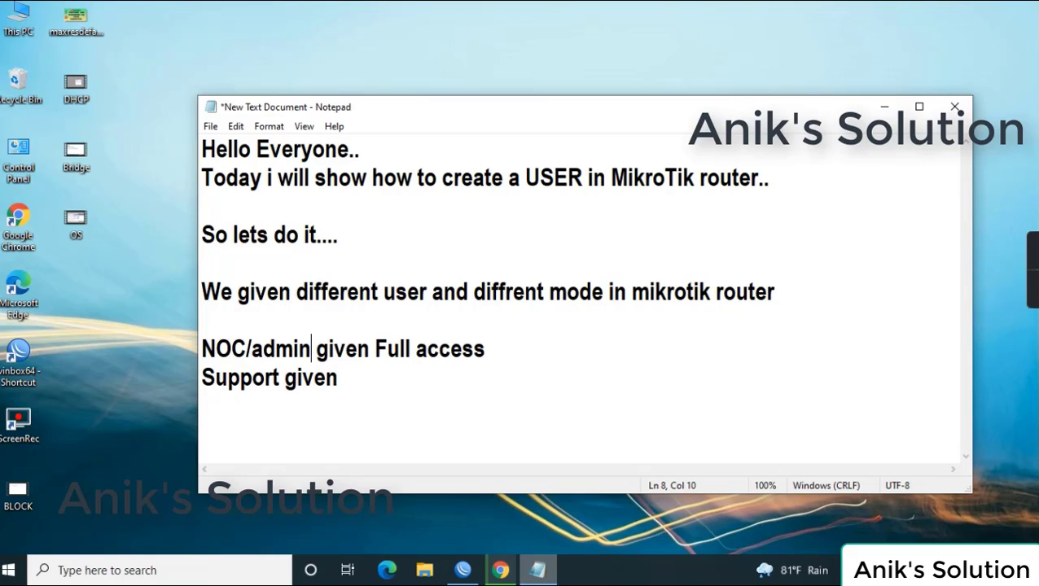
left_click(349, 381)
type("write ")
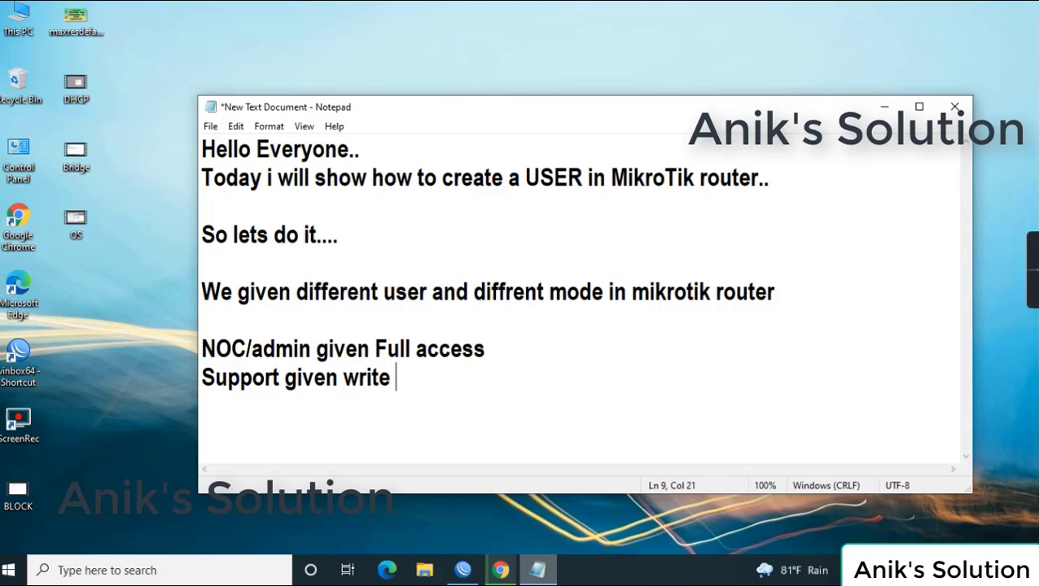
type("access")
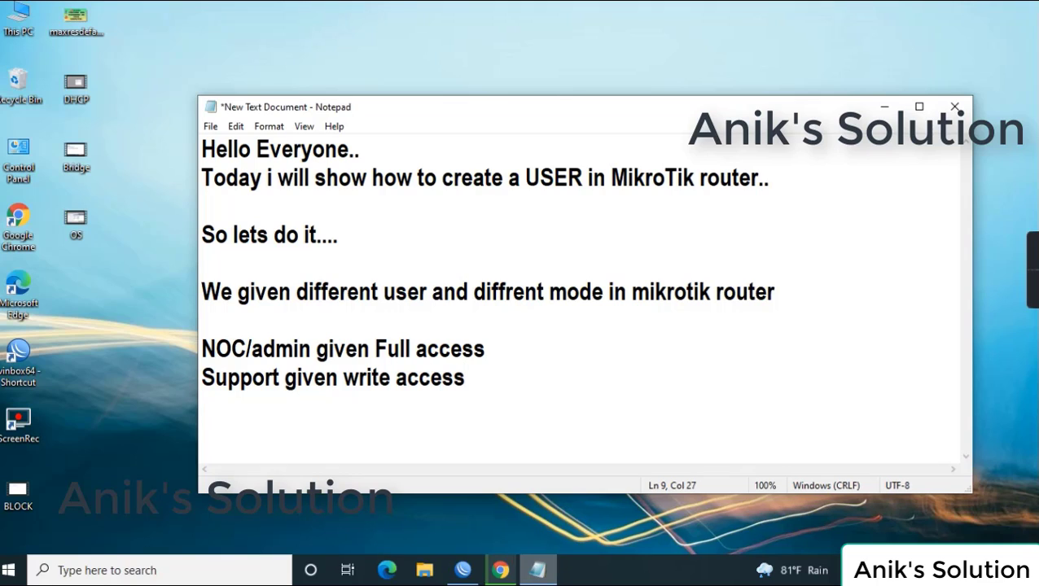
key("Return")
Add 'user given read access..' and 'So do this..', then switch to WinBox
type("admi")
key("BackSpace")
key("BackSpace")
key("BackSpace")
key("BackSpace")
type("user ")
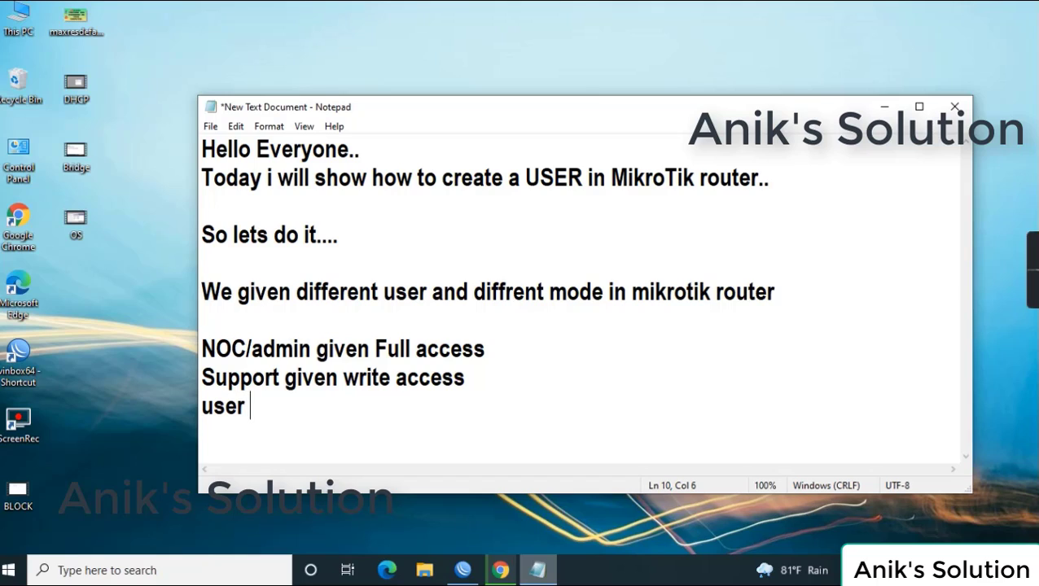
type("given ")
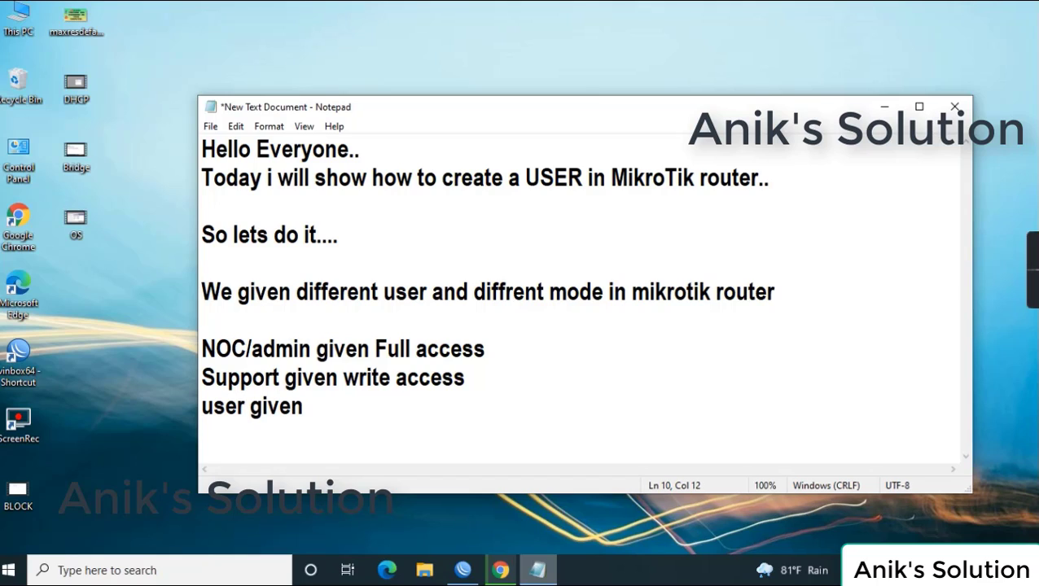
type("read ")
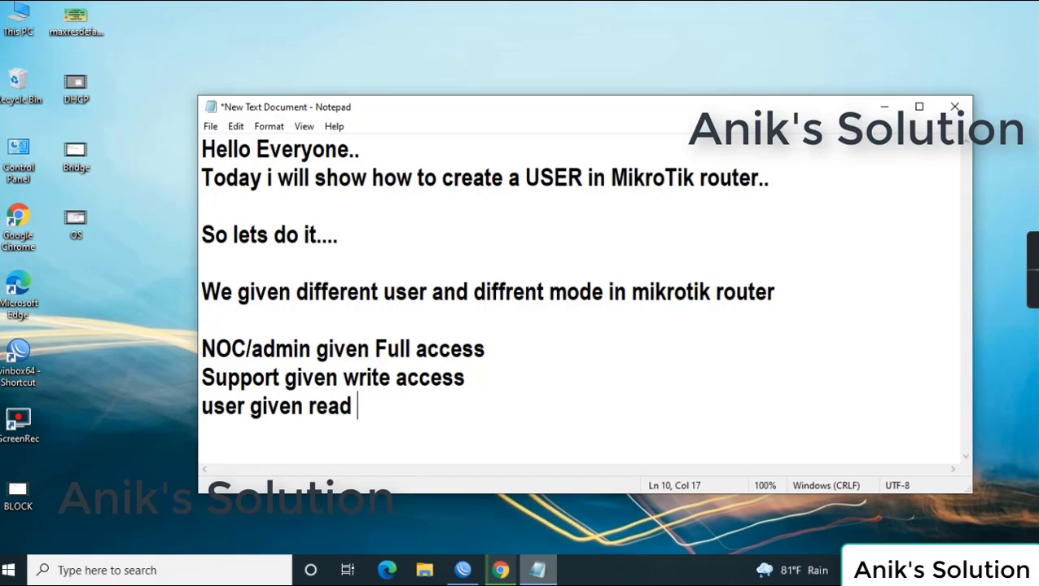
type("access")
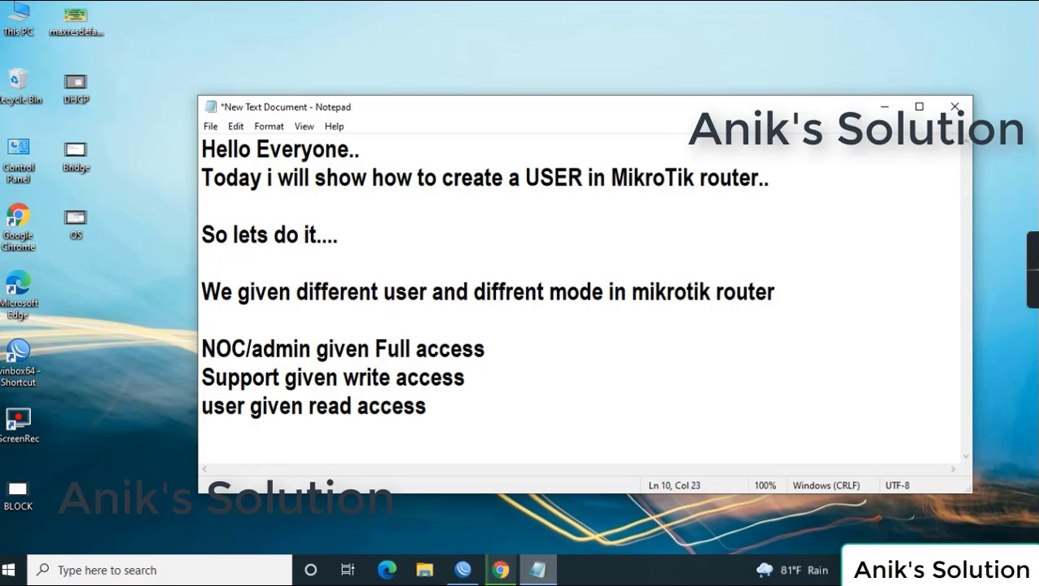
type("..")
key("Return")
key("Return")
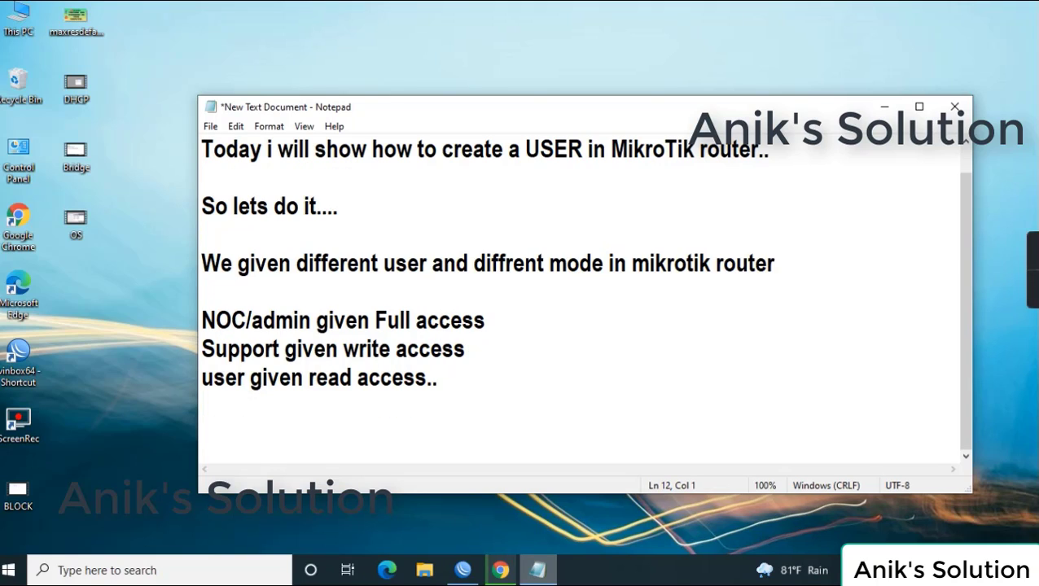
type("So do this")
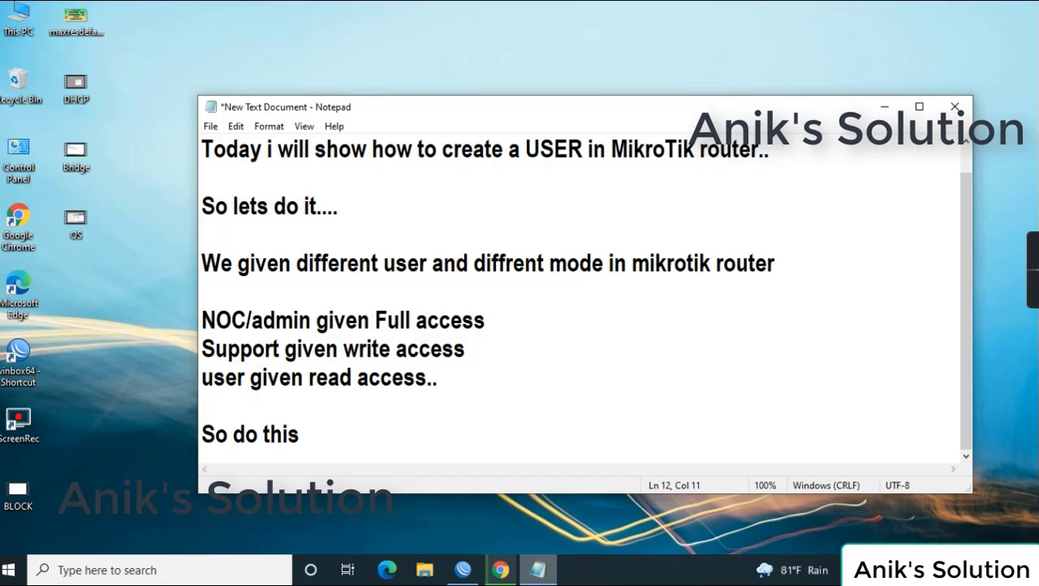
type("..")
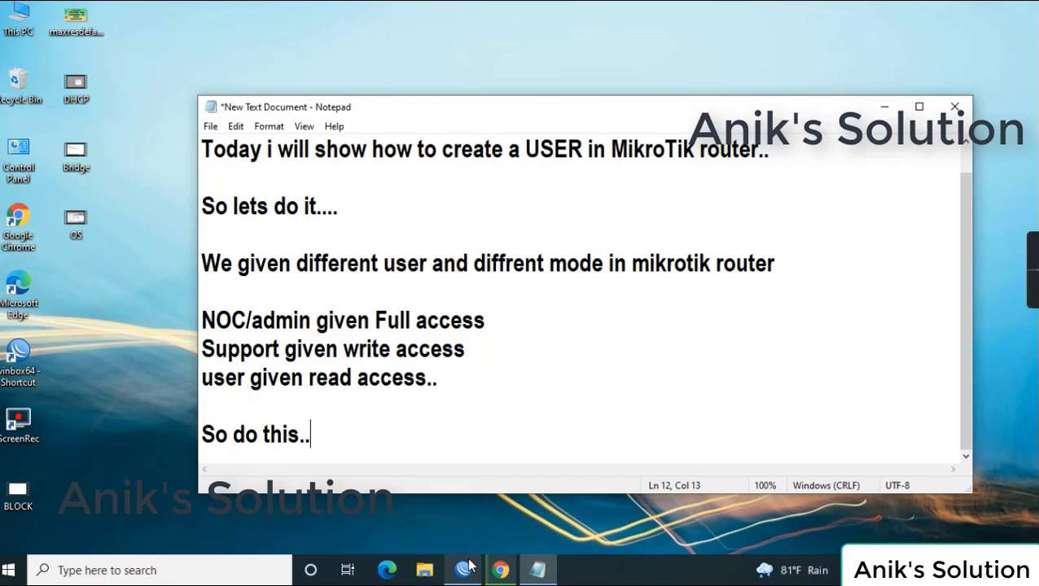
left_click(462, 570)
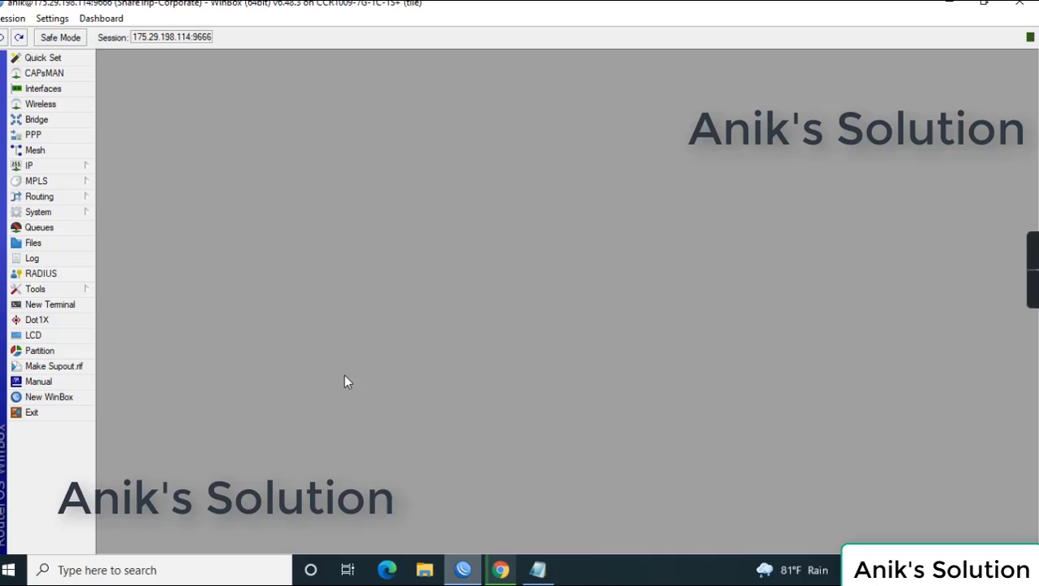
Open System > Users to show the User List with its two existing users
left_click(37, 167)
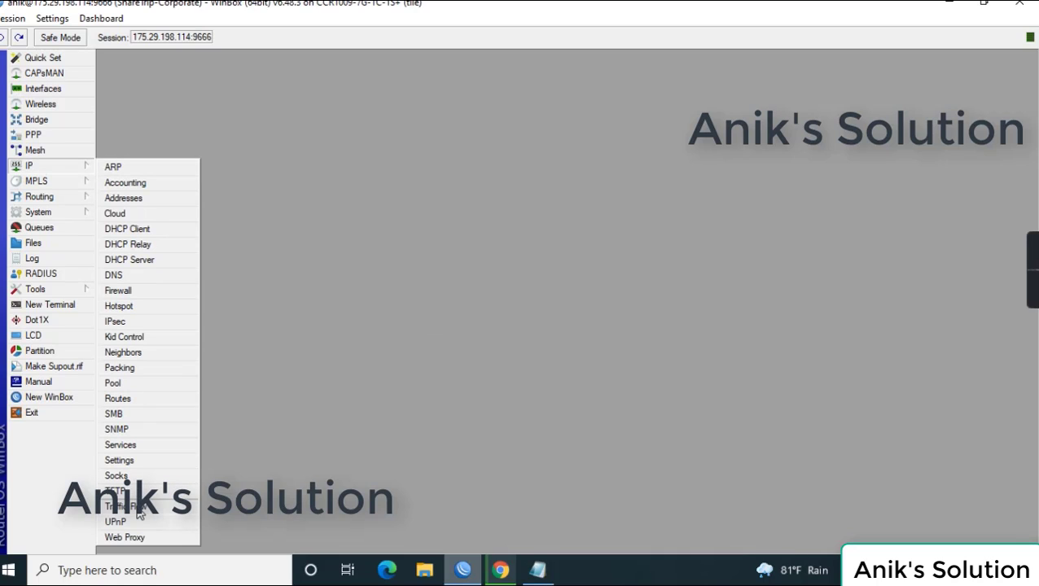
left_click(59, 211)
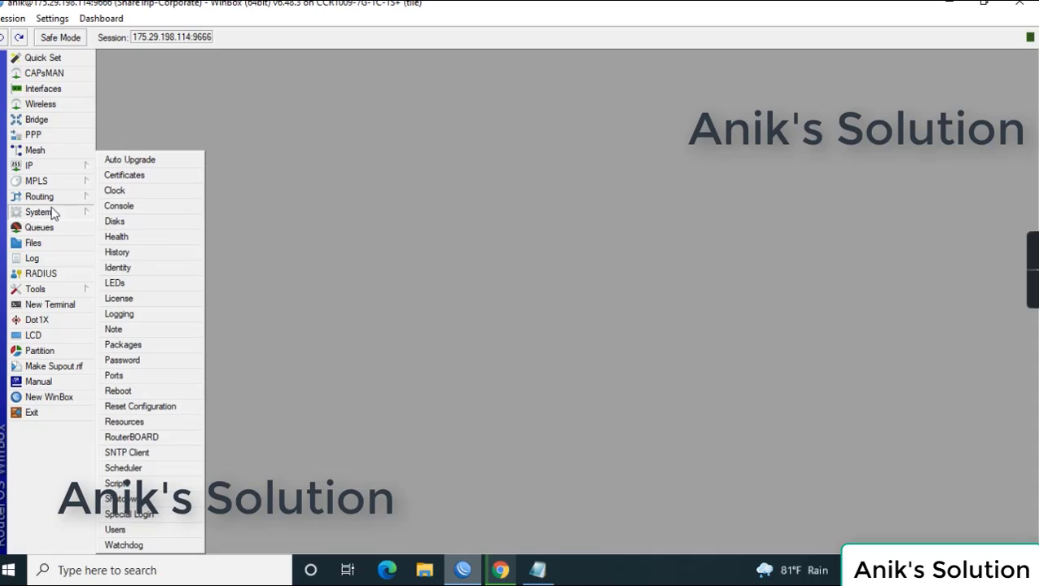
left_click(130, 530)
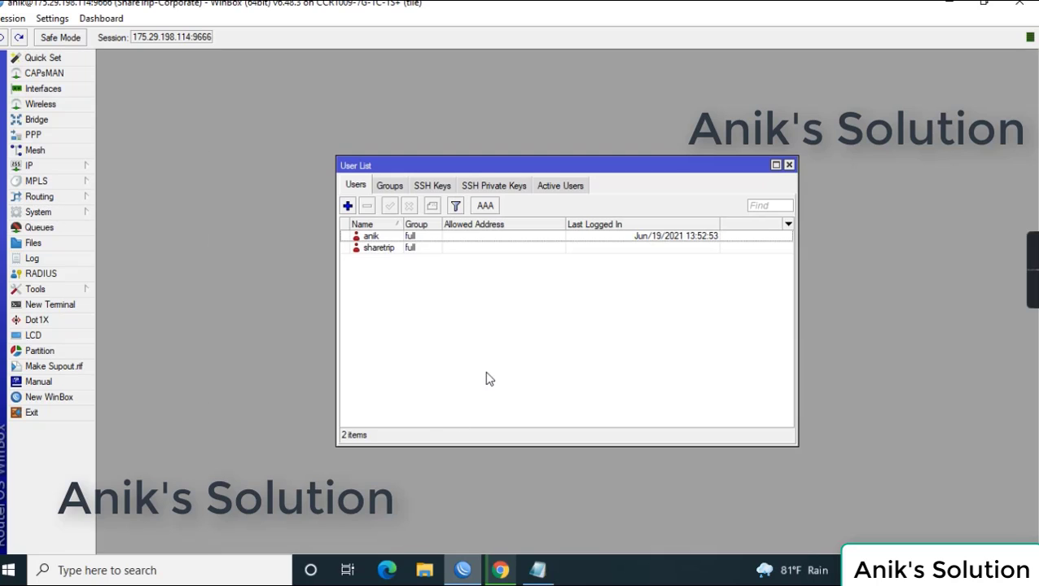
Create user NOC in the full group with a password and apply it
left_click(348, 206)
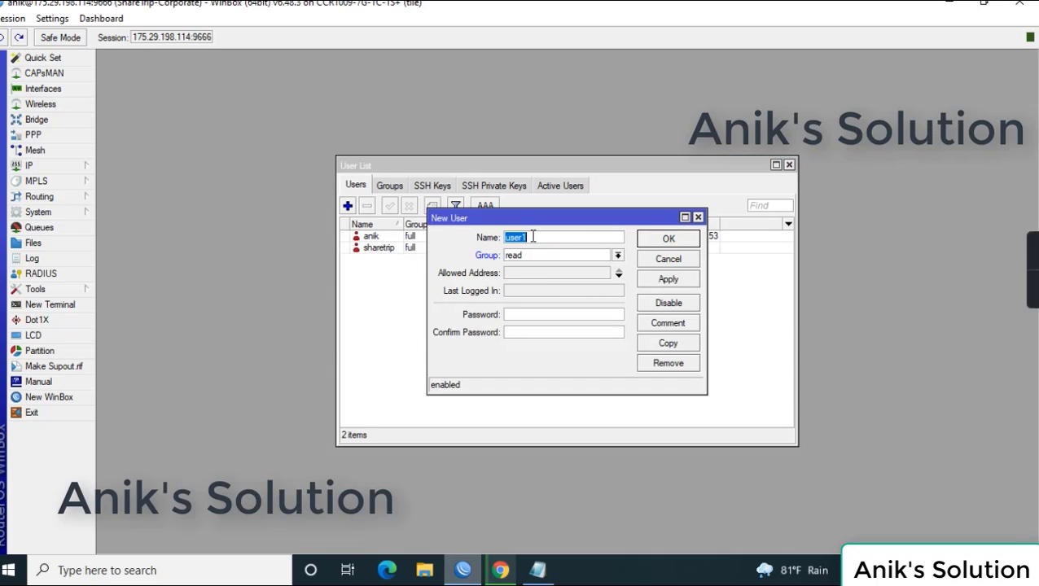
type("NOC")
left_click(617, 255)
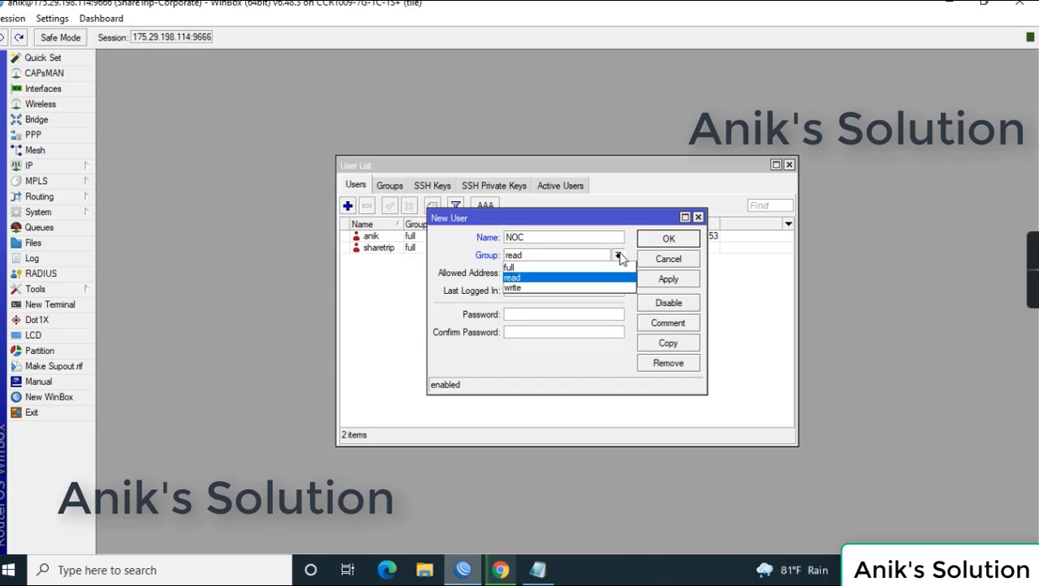
left_click(524, 268)
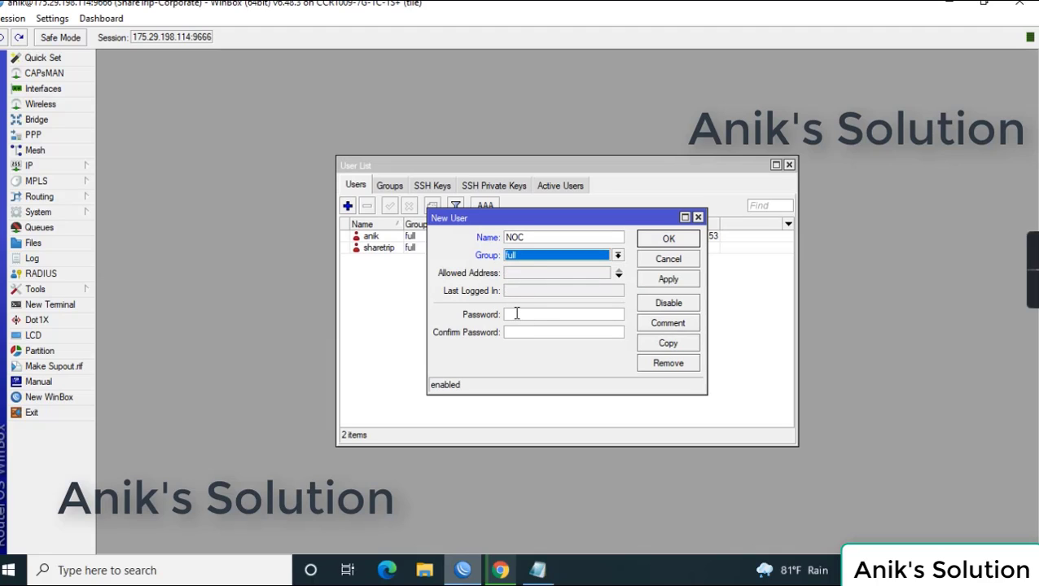
left_click(516, 313)
type("***")
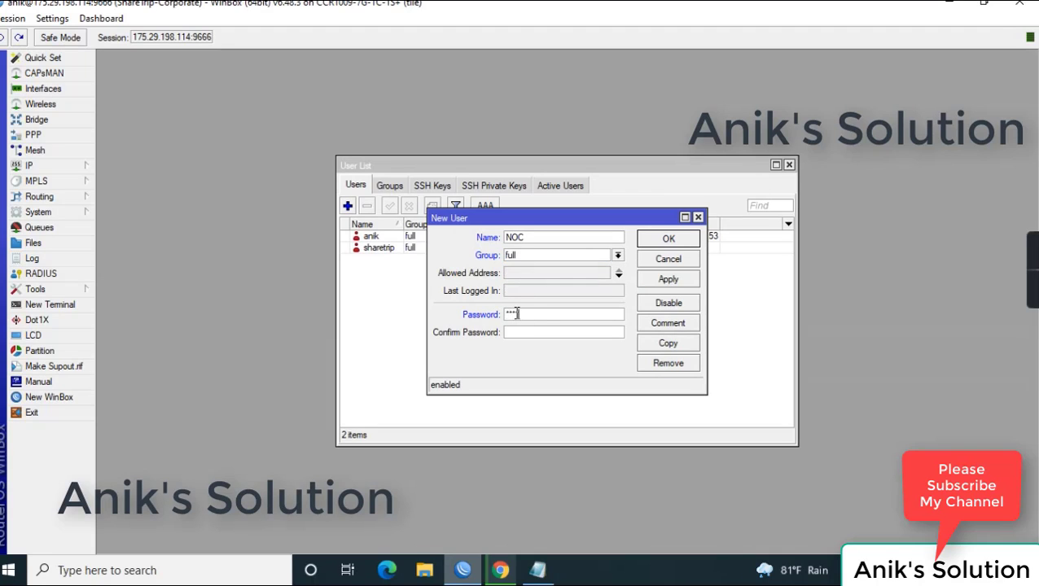
type("**")
left_click(668, 280)
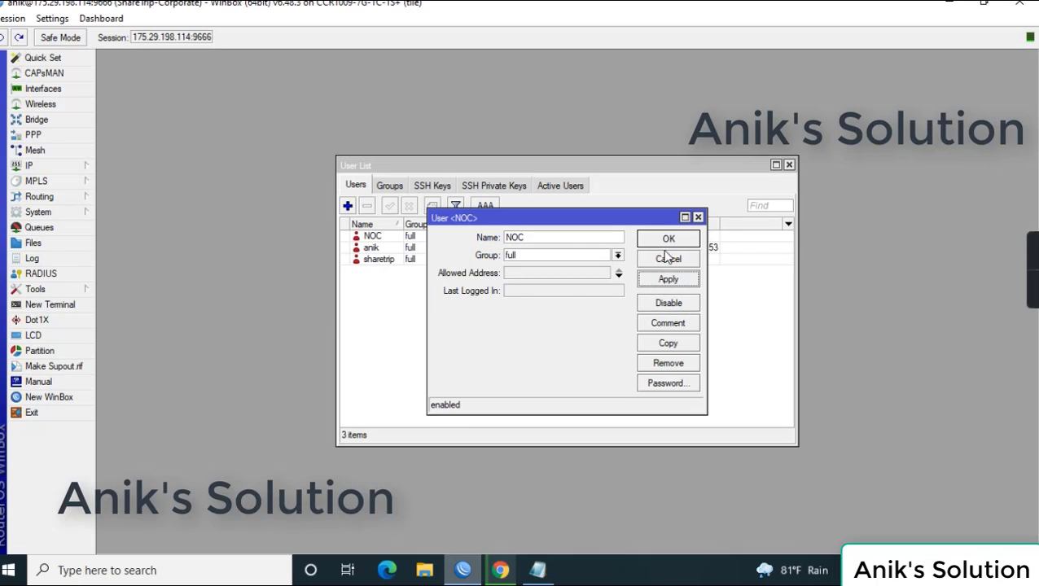
Give NOC the comment 'Test1' and close its details
left_click(674, 322)
type("Test")
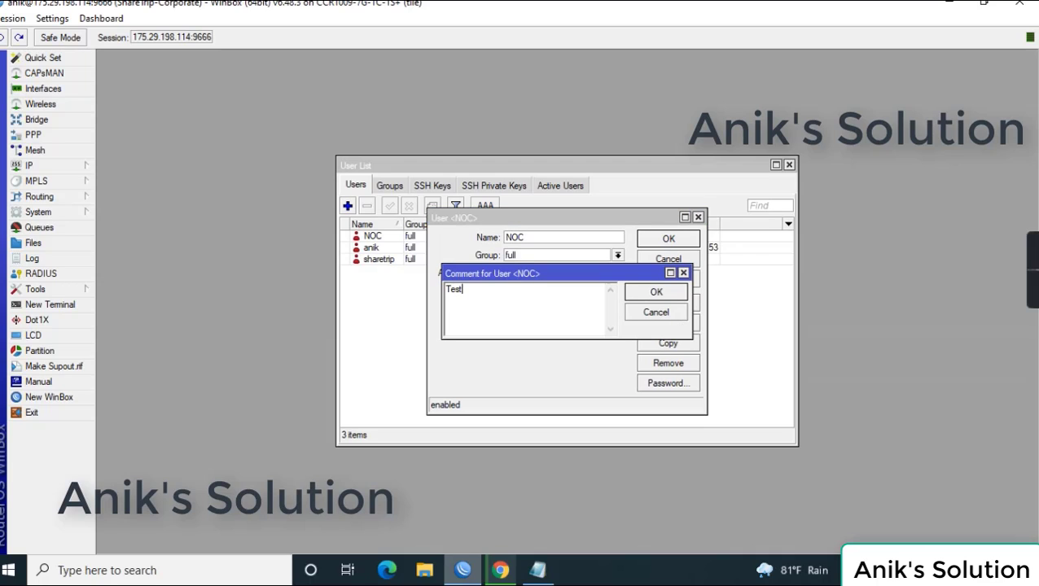
type("1")
left_click(643, 297)
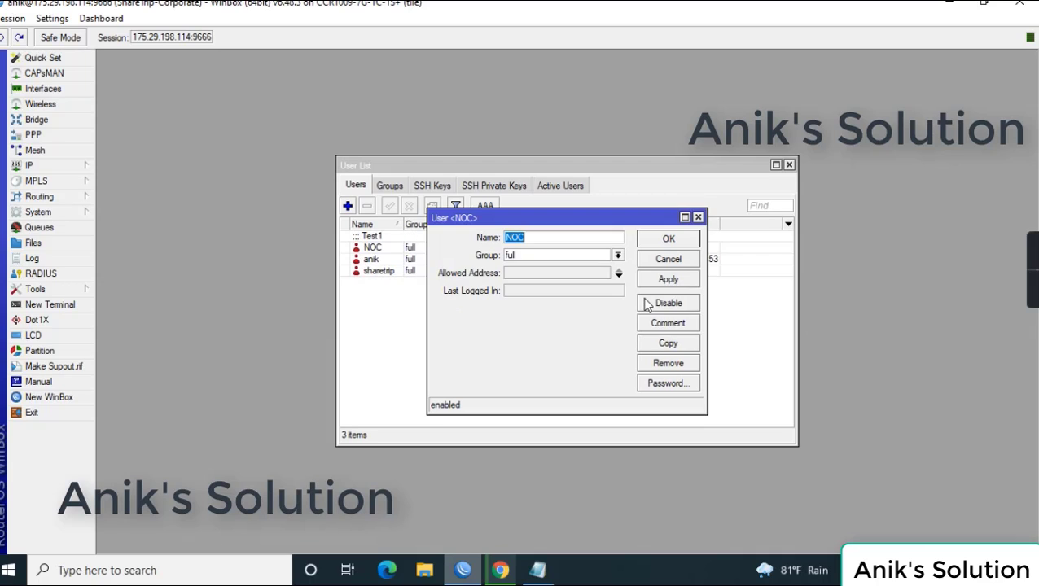
left_click(664, 244)
left_click(379, 248)
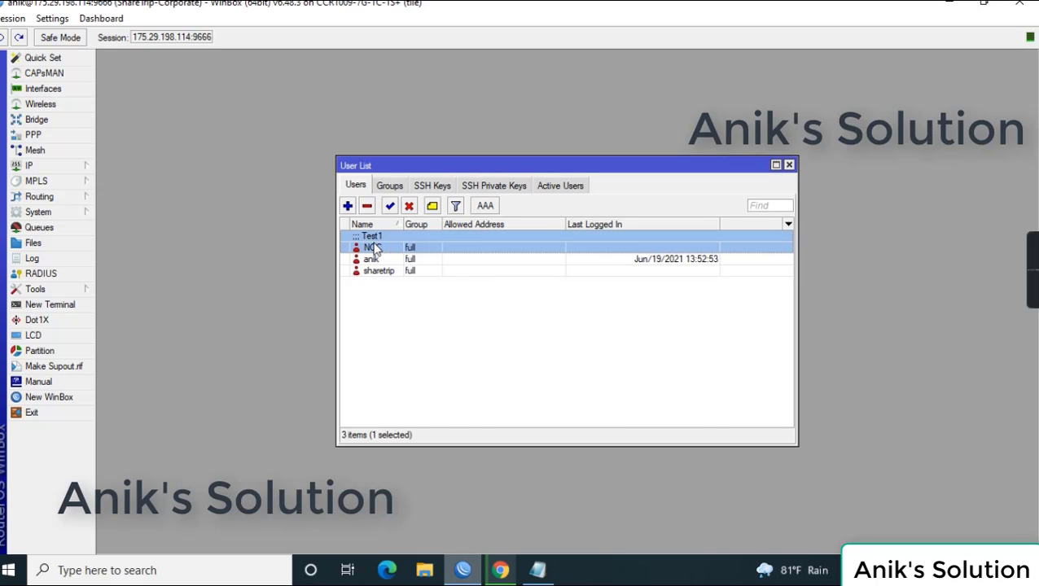
Add user support in the write group with a confirmed password
left_click(347, 207)
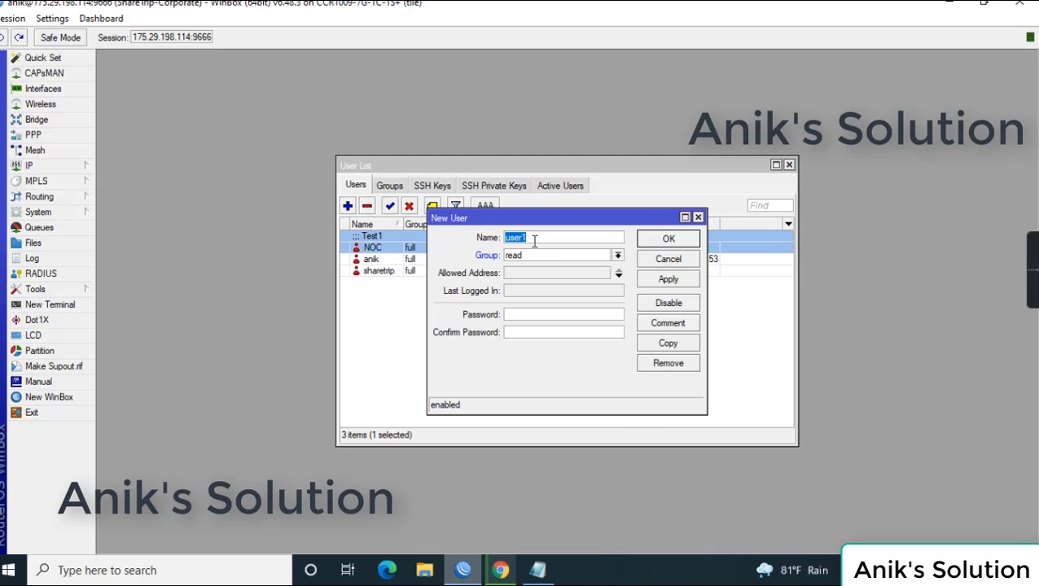
type("Su")
left_click(618, 255)
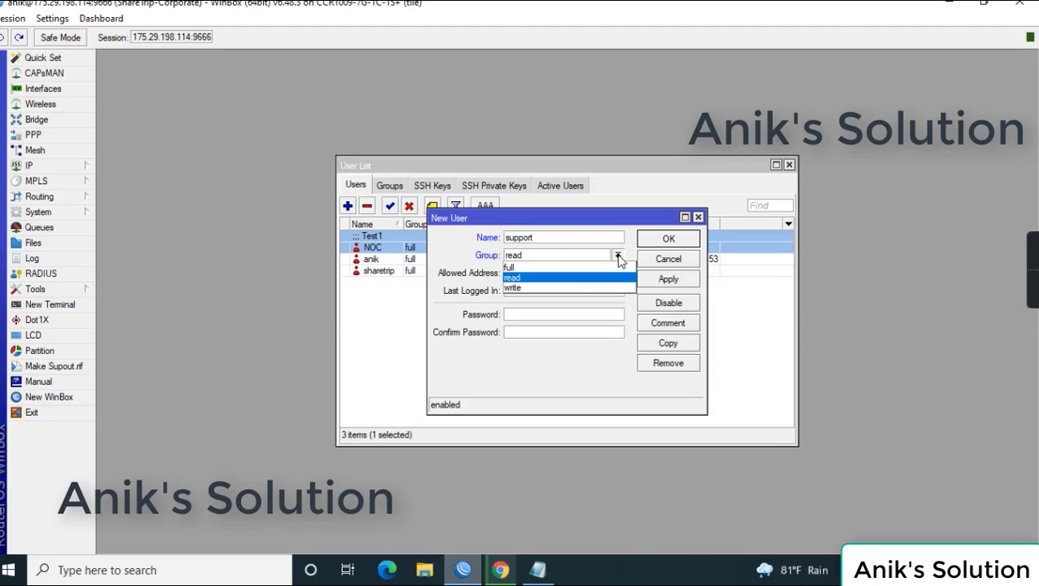
left_click(544, 289)
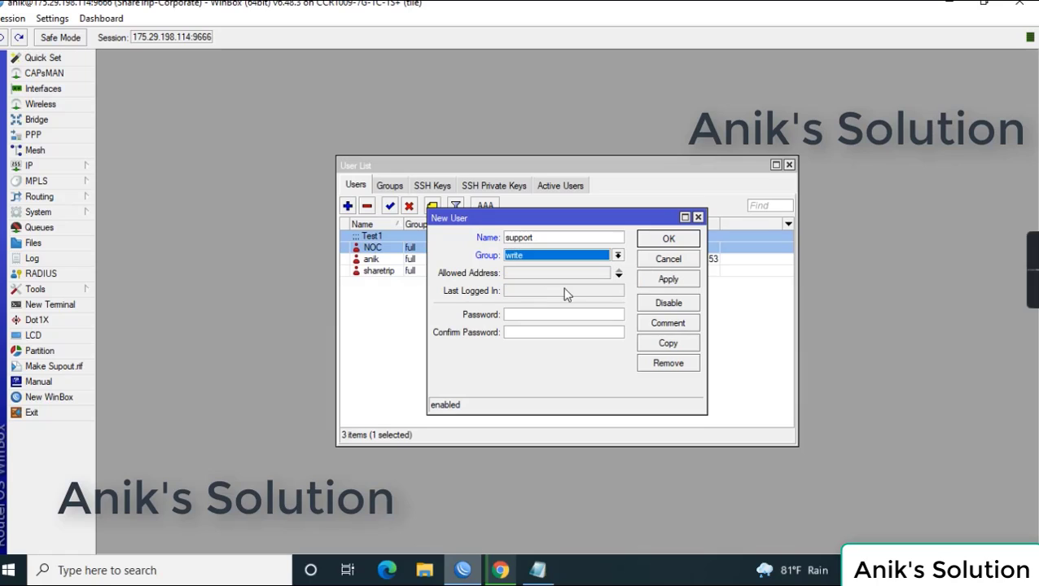
left_click(522, 315)
type("**")
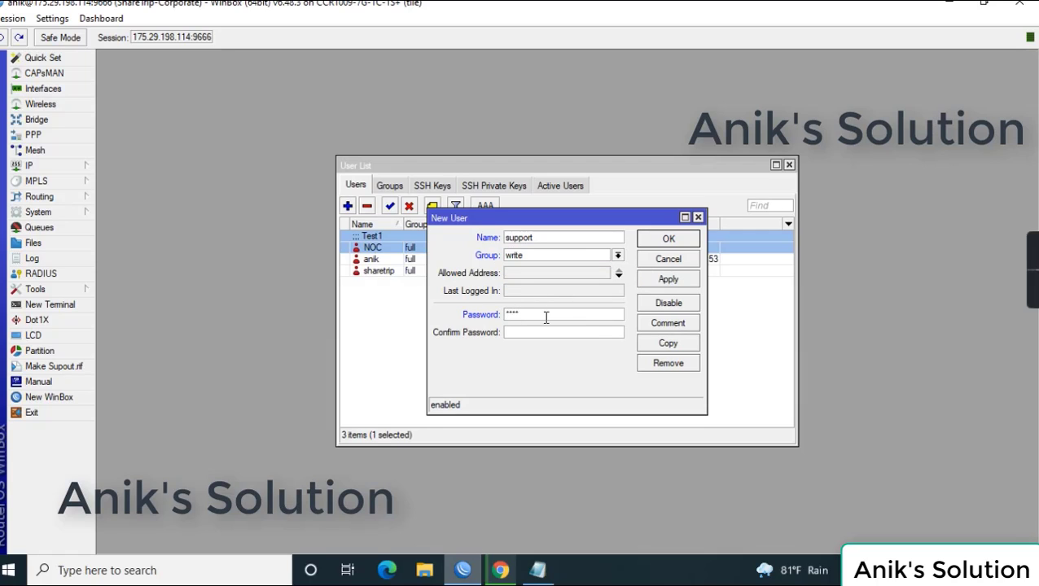
left_click(544, 327)
type("**")
Comment the support user 'test2' and save it to the list
left_click(668, 323)
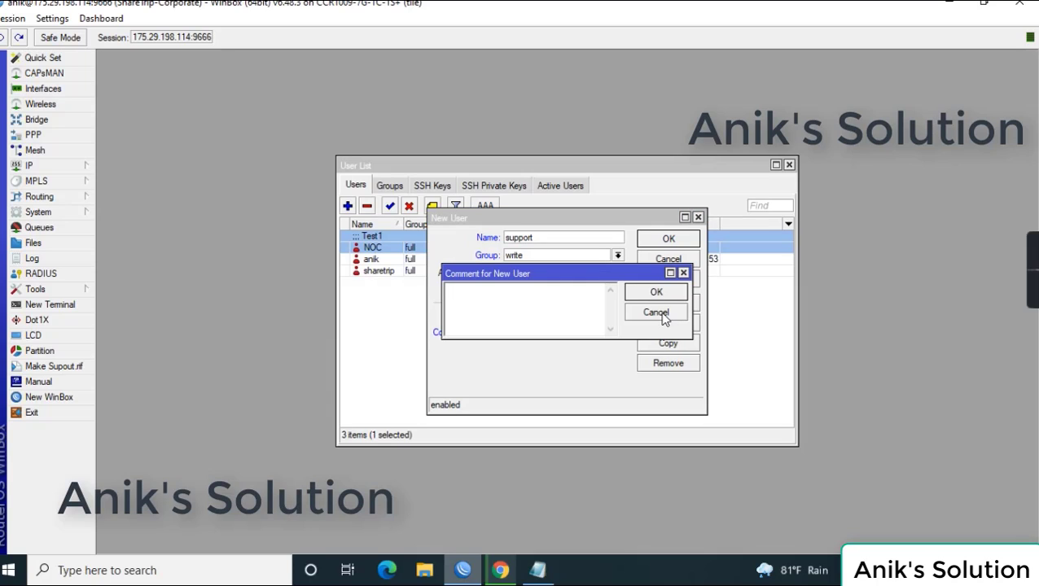
type("test2")
left_click(664, 296)
left_click(656, 244)
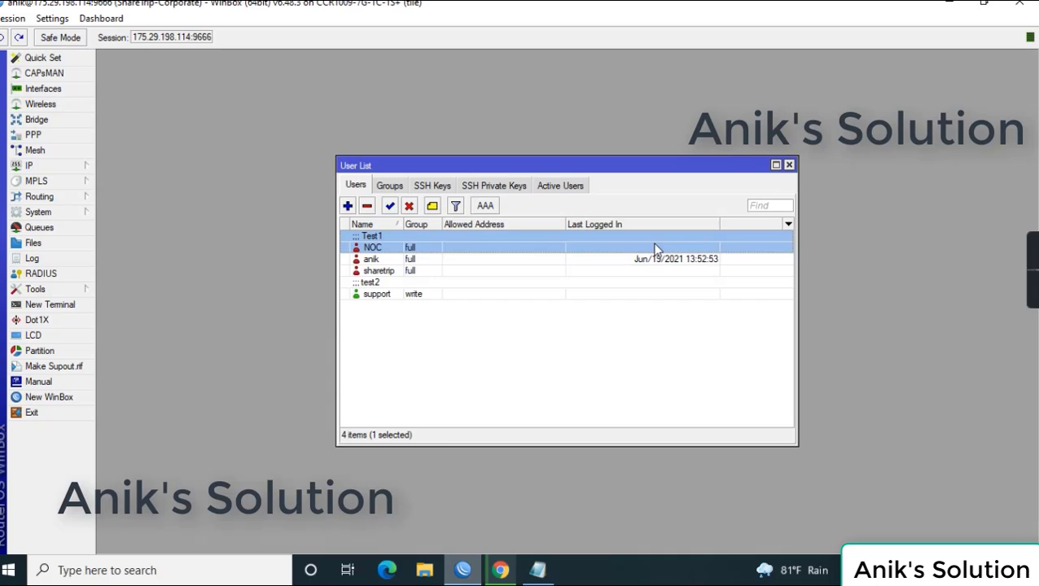
left_click(386, 295)
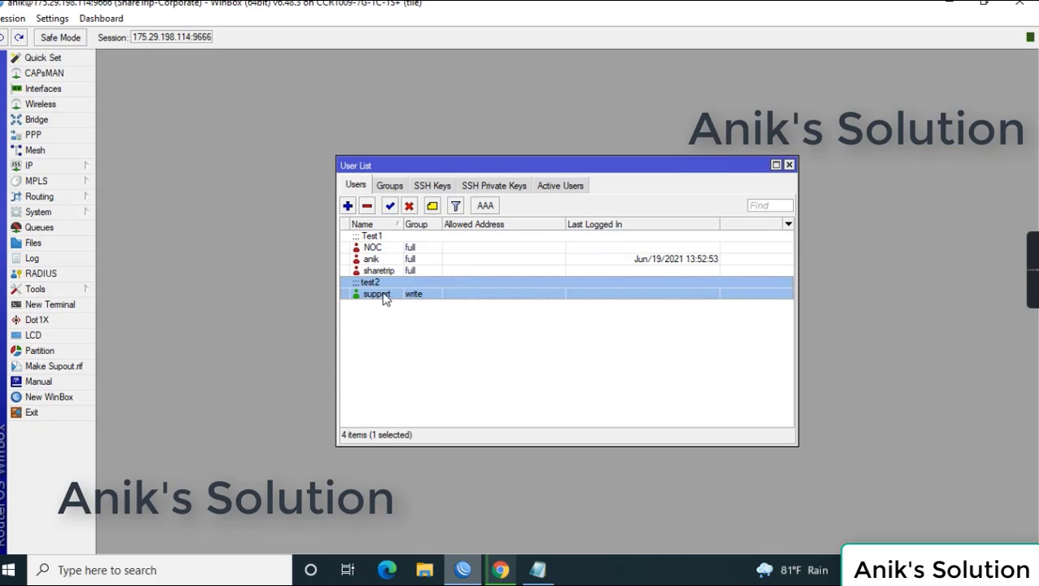
Create a read-group account named 'user' with a password, then return to Notepad
left_click(348, 206)
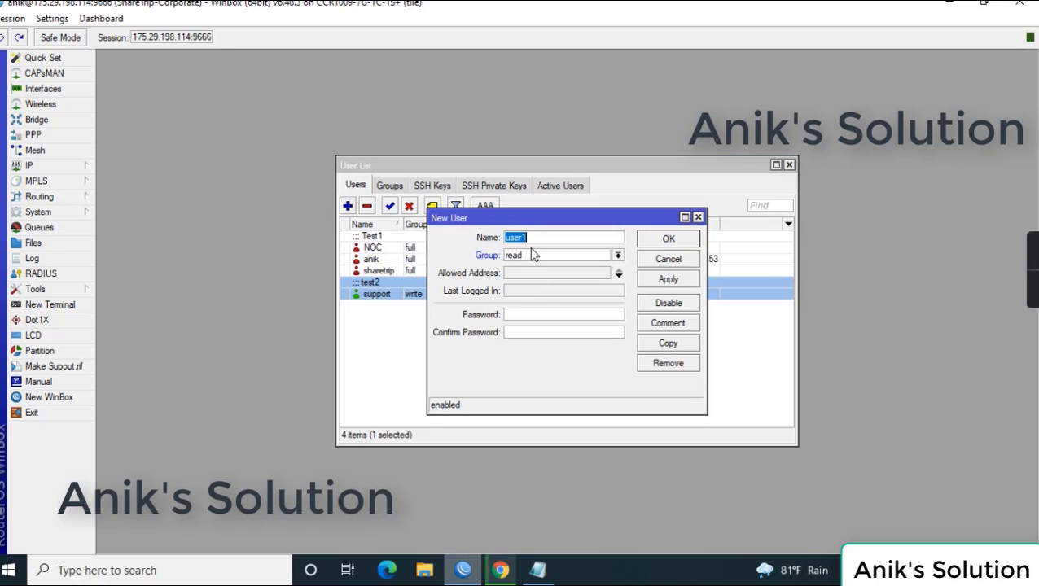
type("u")
left_click(527, 259)
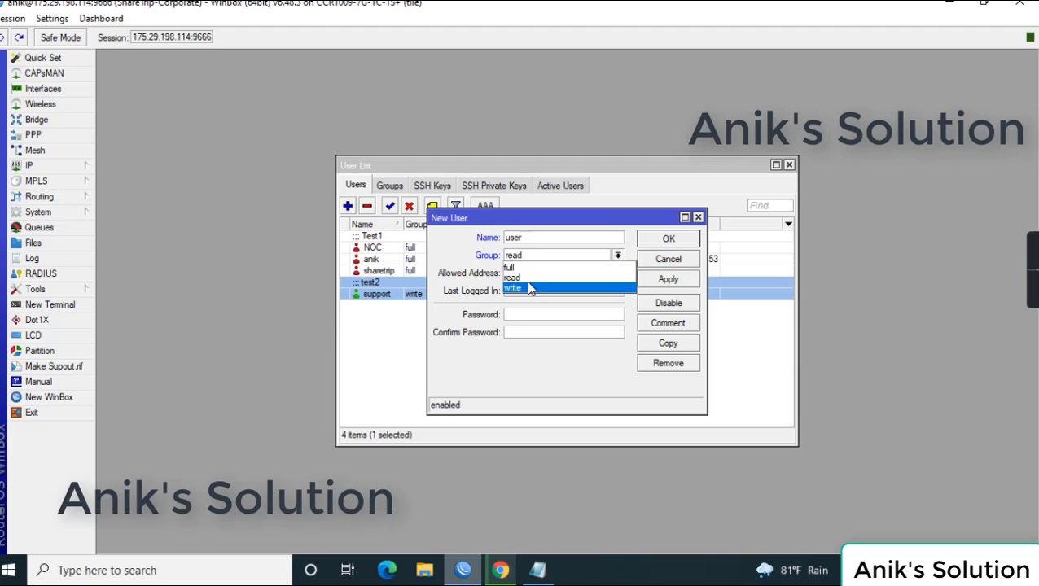
left_click(527, 280)
left_click(519, 313)
type("1")
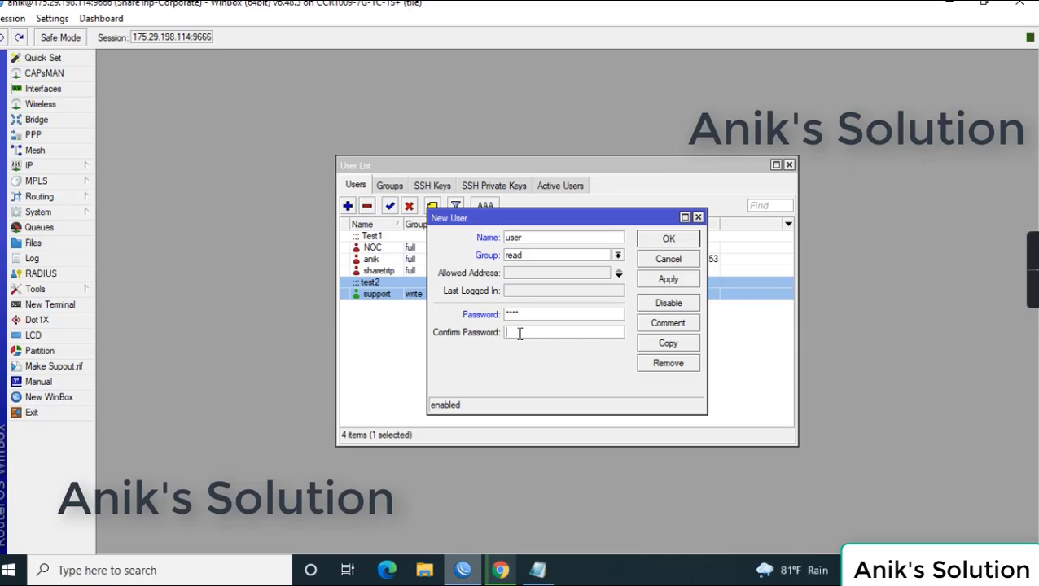
type("123")
left_click(668, 279)
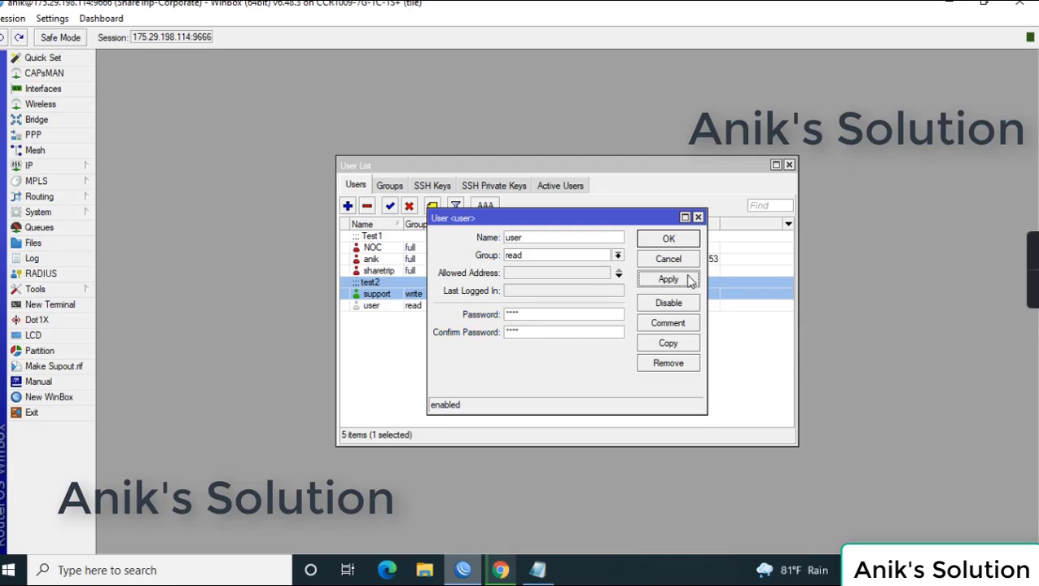
left_click(668, 238)
left_click(405, 307)
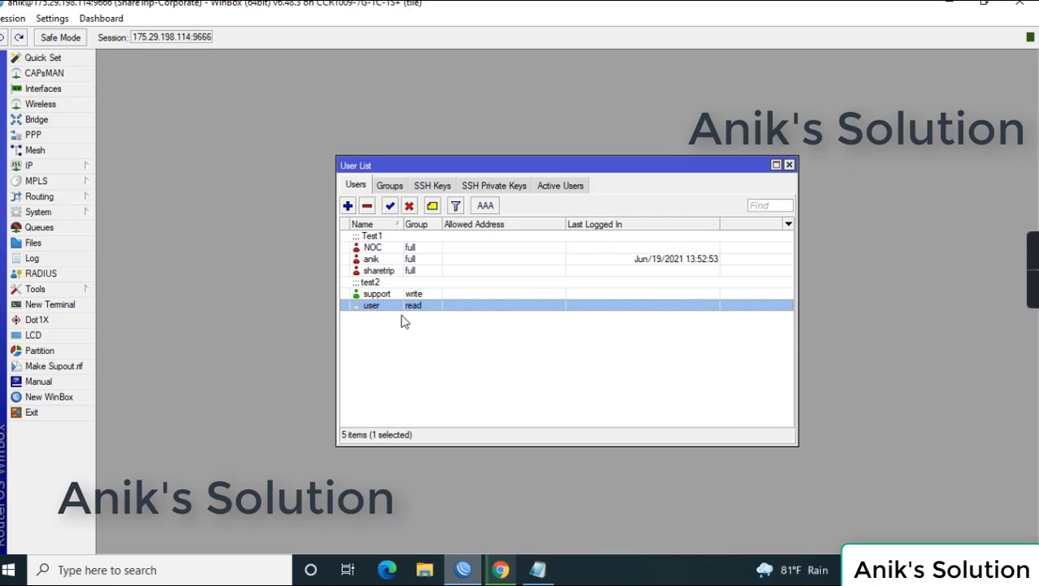
left_click(536, 570)
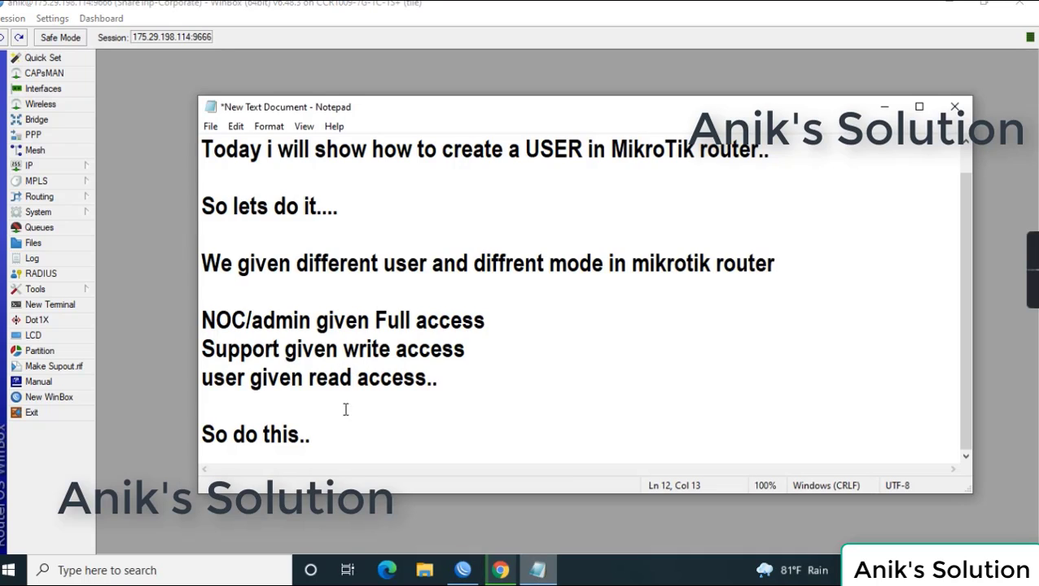
Type 'Read mode is user only read this' on a new line below the notes
key("Return")
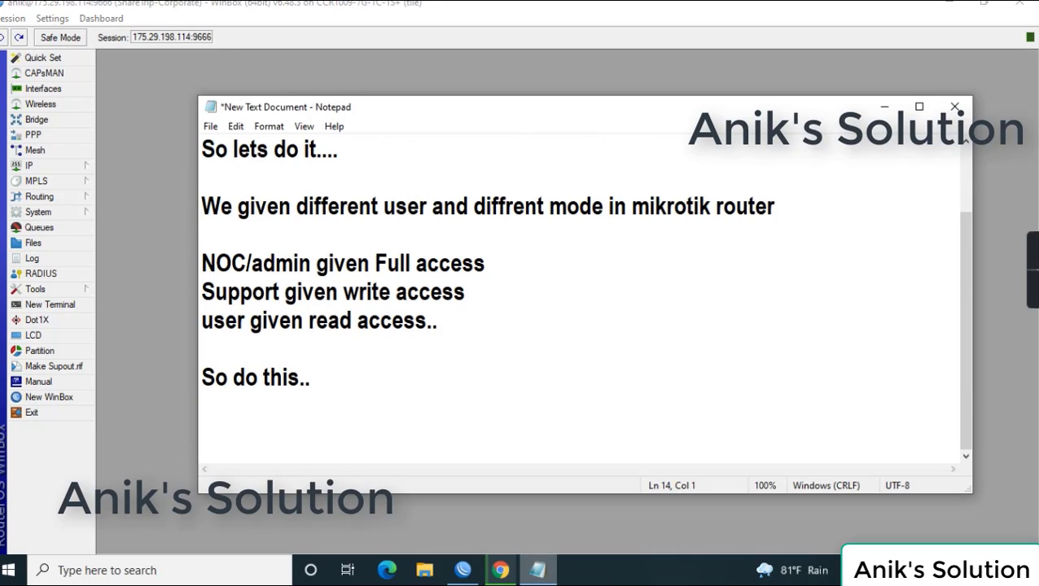
type("Read mo")
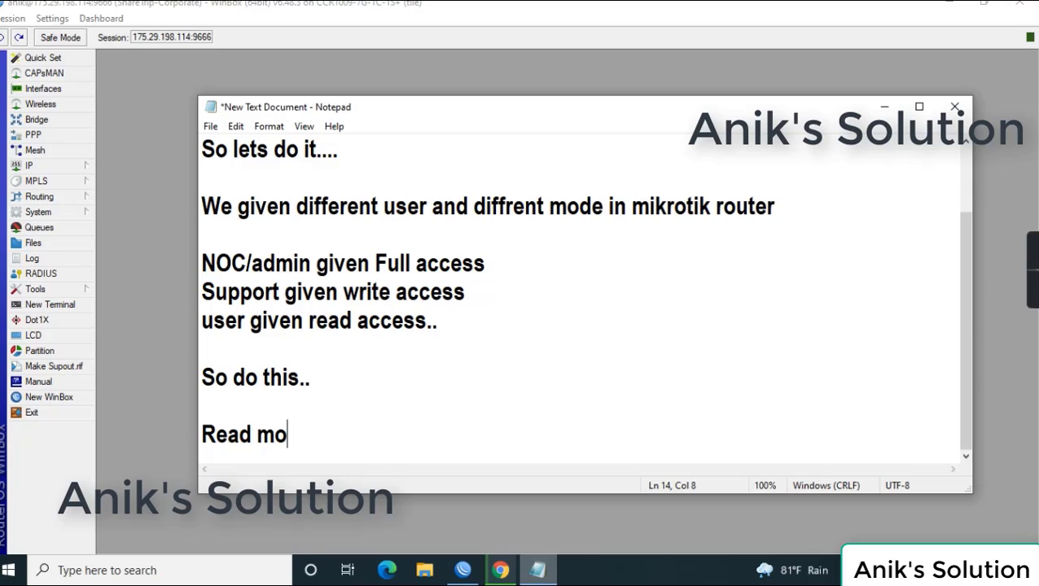
type("de is use")
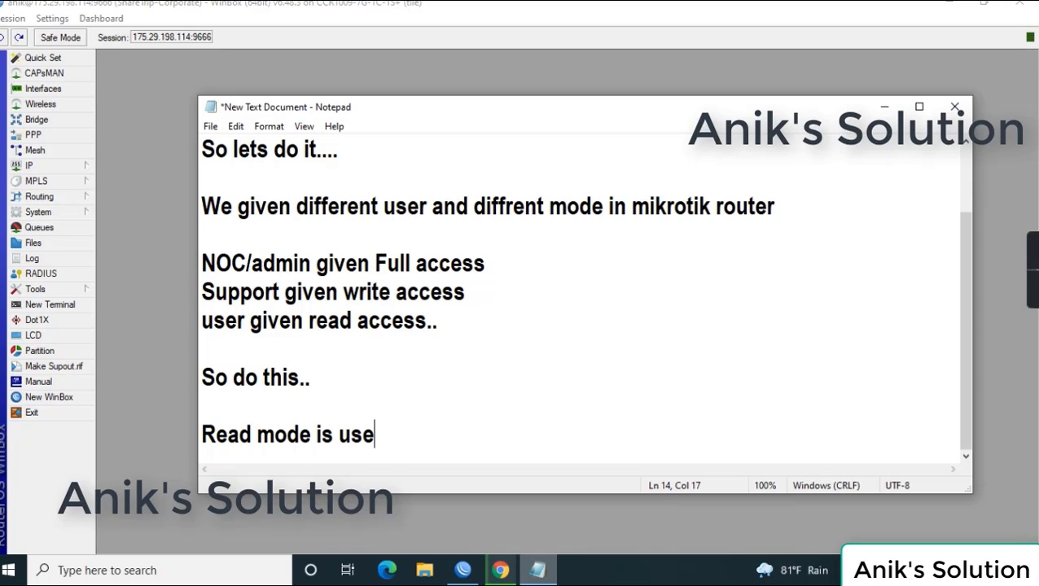
type("r only ")
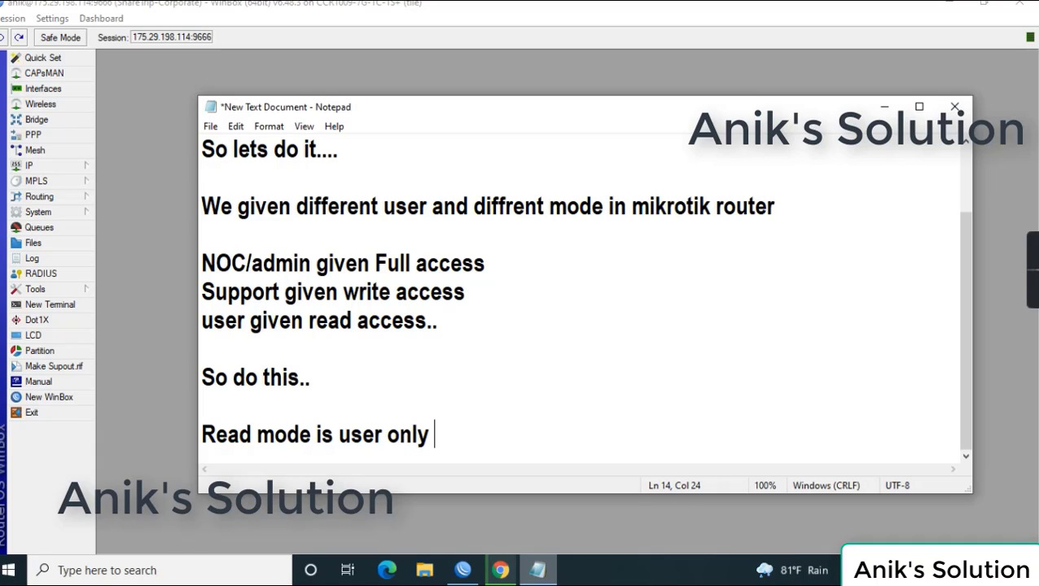
type("read this")
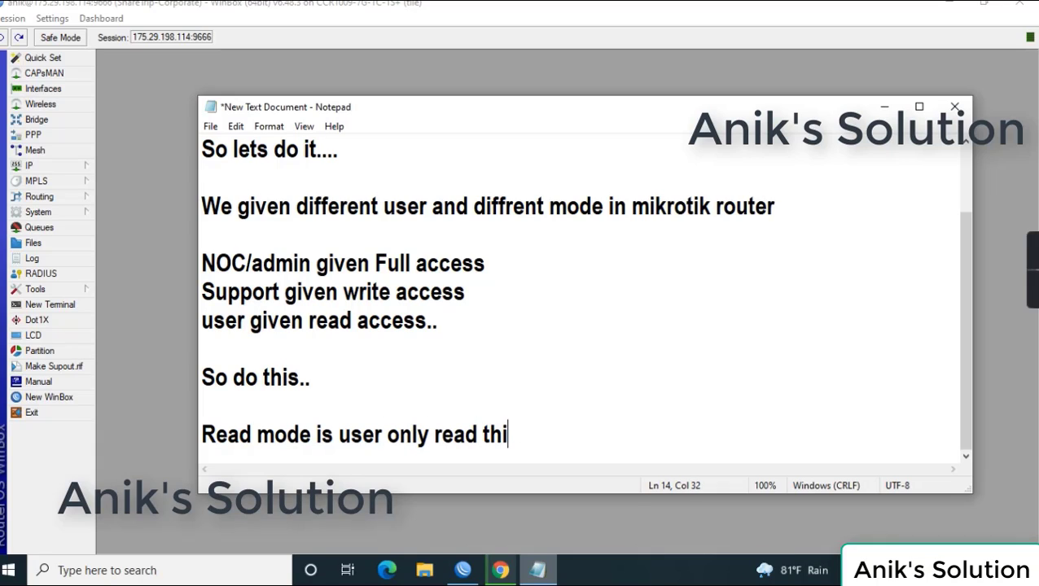
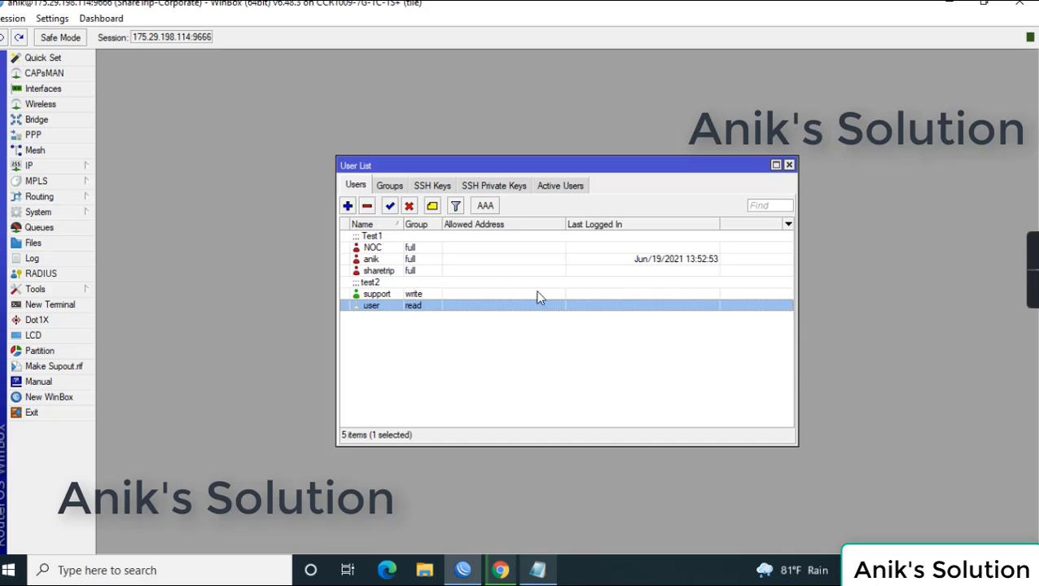
Close the user list and log in to the router in a new WinBox session as 'user' with its password
left_click(789, 166)
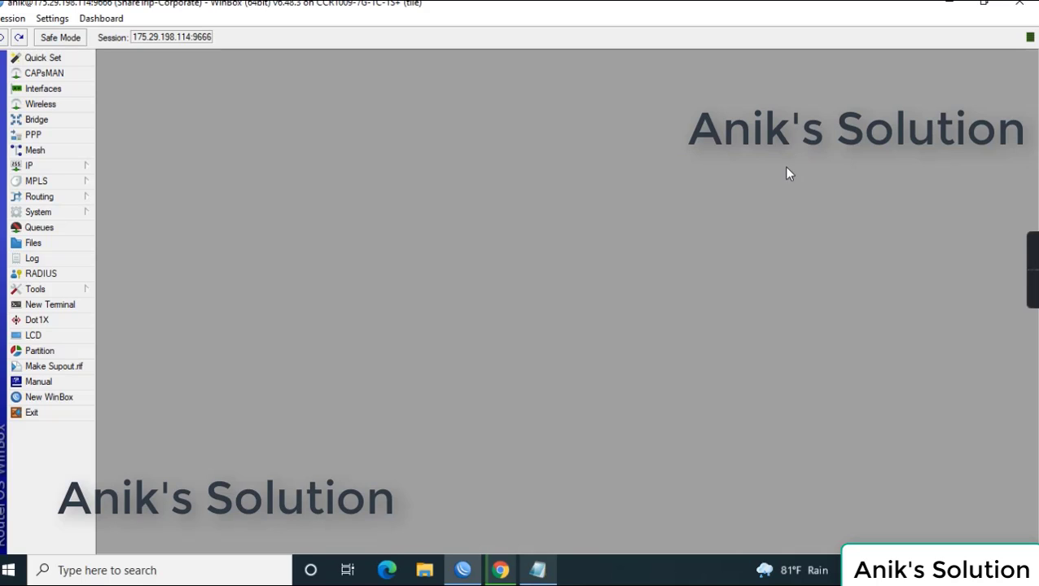
left_click(37, 397)
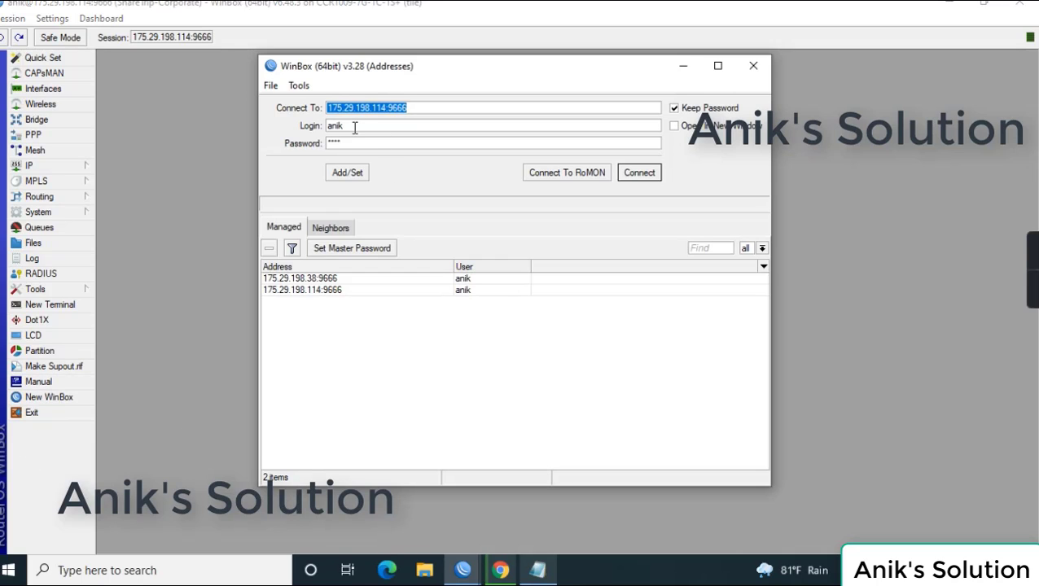
key("Tab")
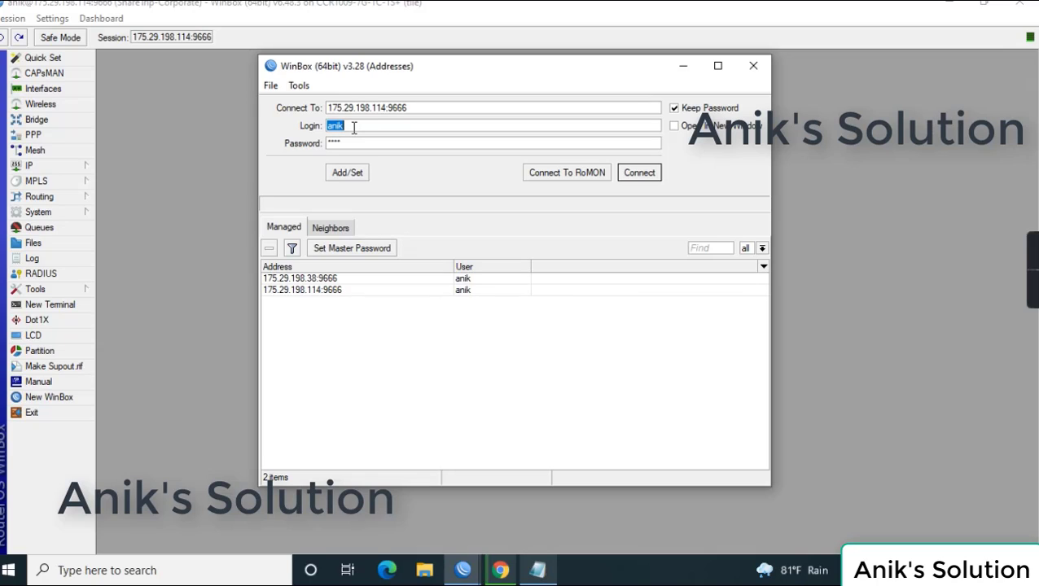
type("user")
key("Tab")
type("a")
left_click(650, 174)
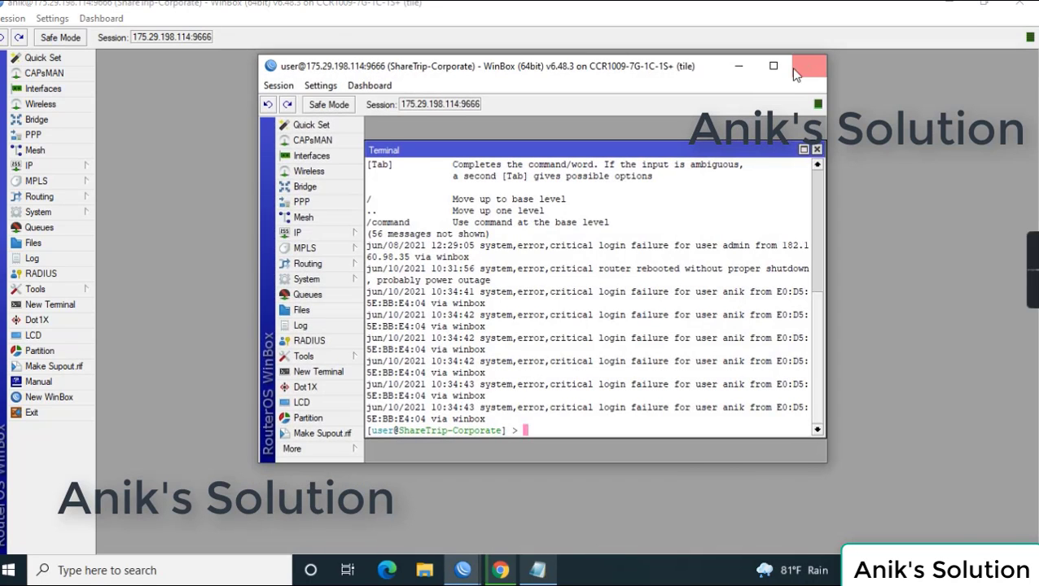
Close the extra login window and terminal, then browse the ARP table entries as the read-only user
left_click(796, 74)
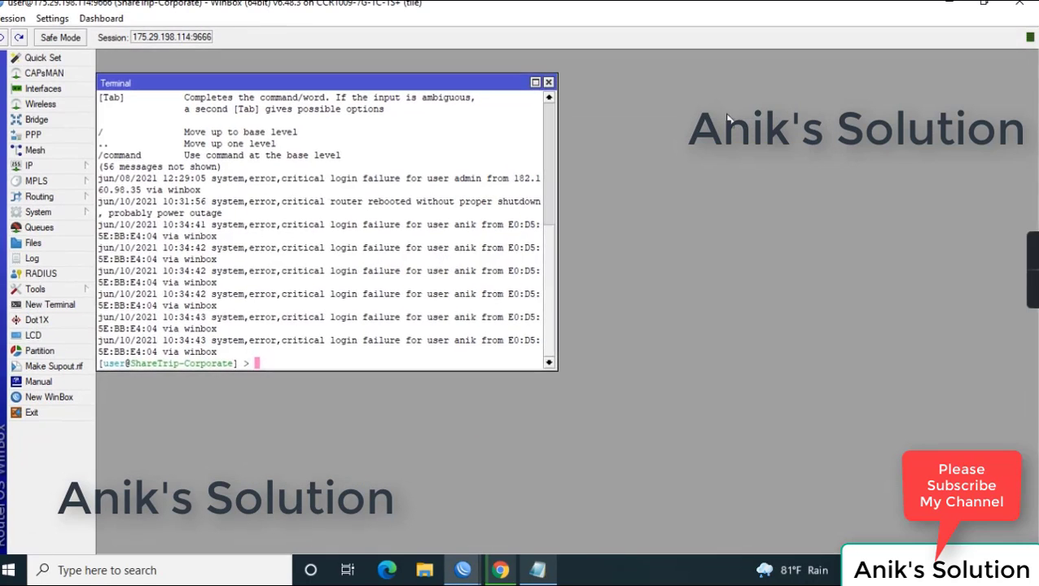
left_click(549, 82)
left_click(29, 165)
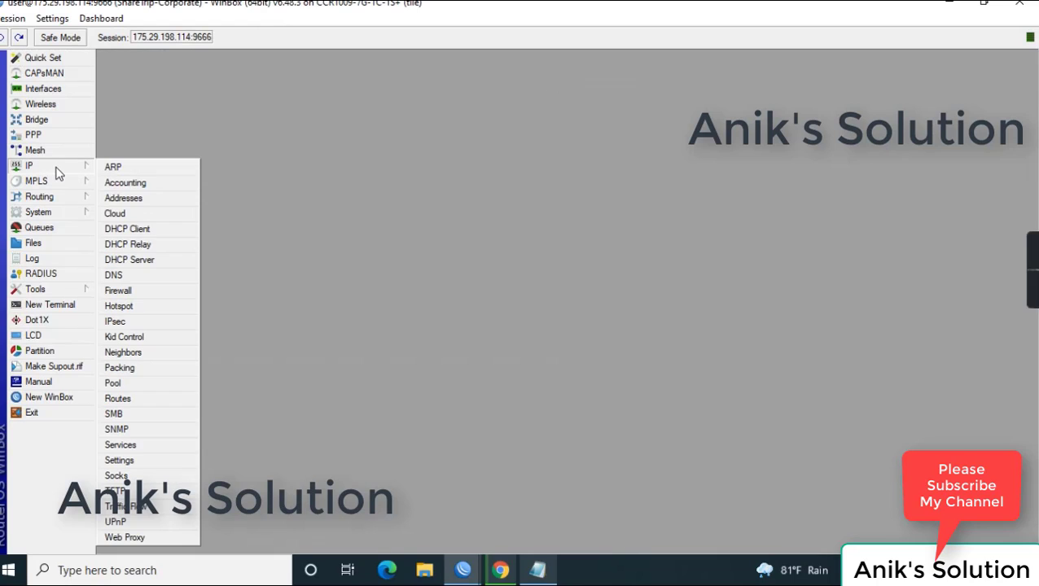
left_click(155, 167)
left_click(501, 260)
left_click(502, 306)
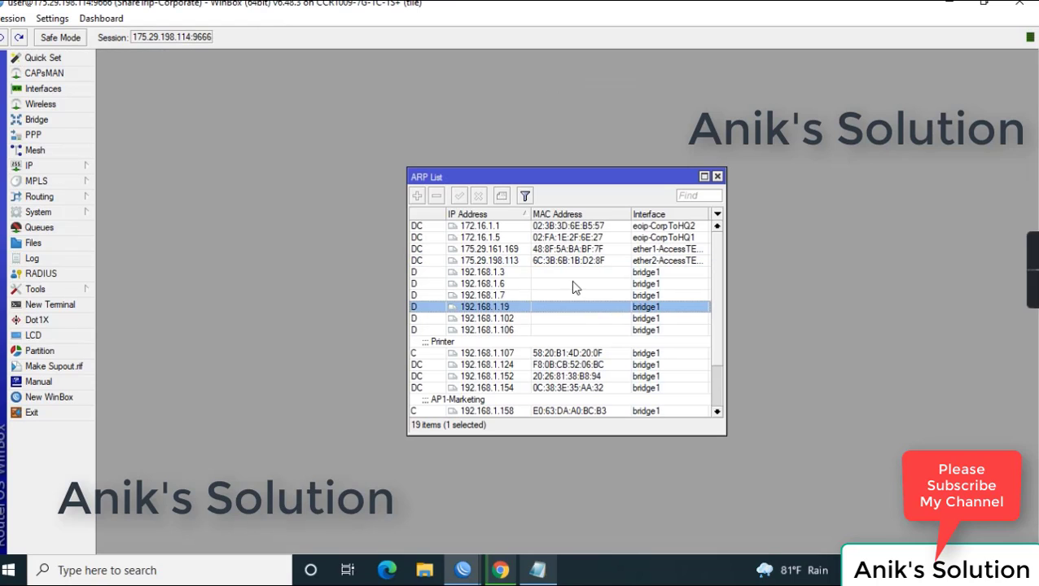
left_click(716, 176)
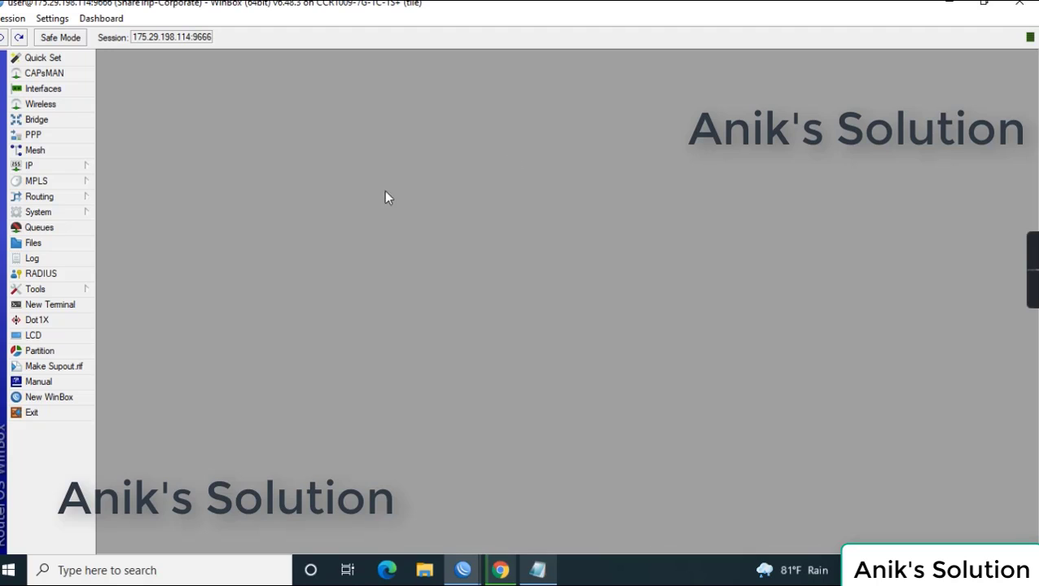
Check the router's IP address list, then reopen the ARP table and show its filter options
left_click(80, 168)
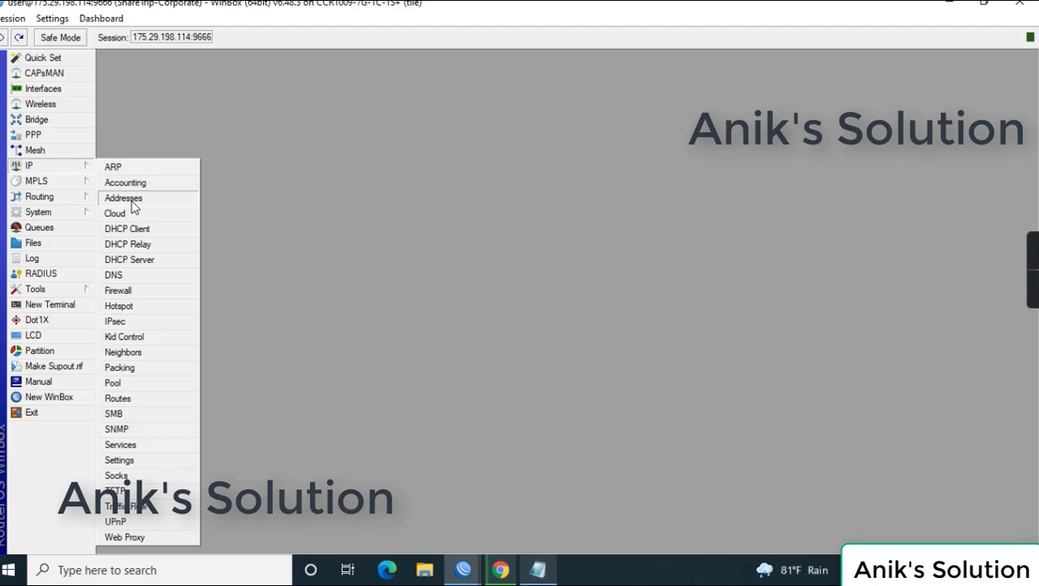
left_click(133, 201)
left_click(510, 262)
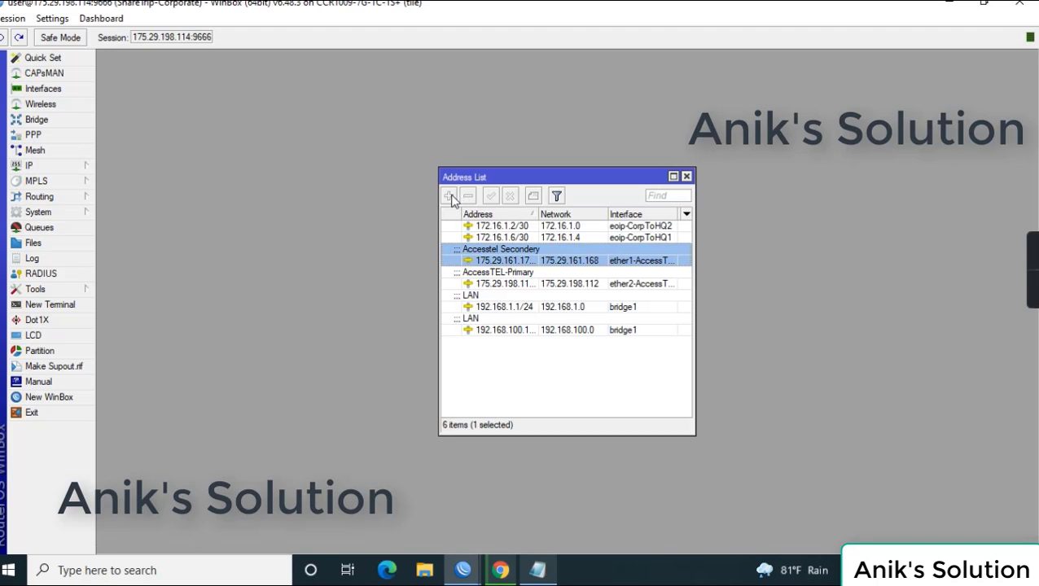
left_click(686, 176)
left_click(61, 173)
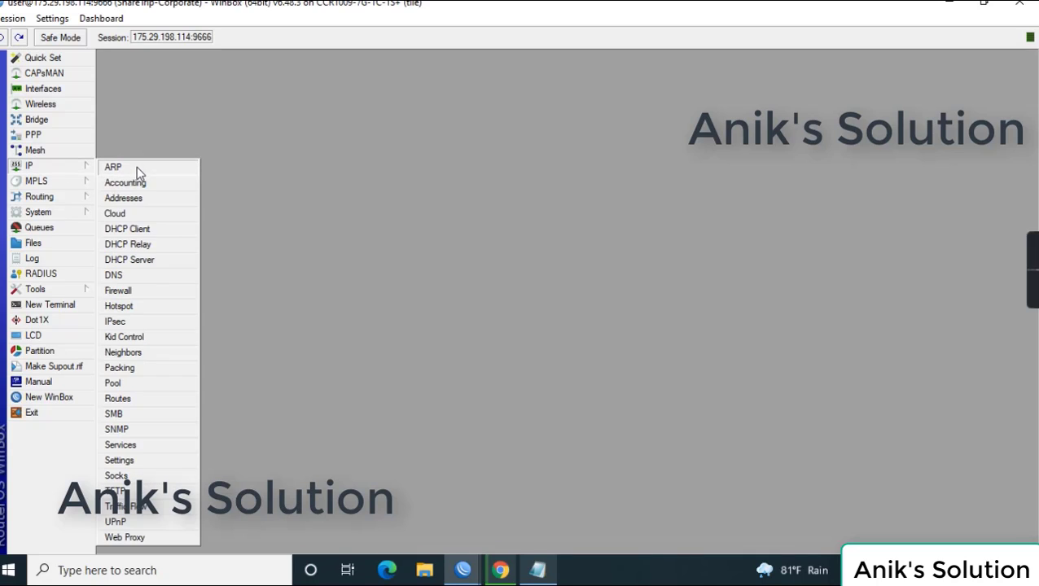
left_click(136, 168)
left_click(463, 250)
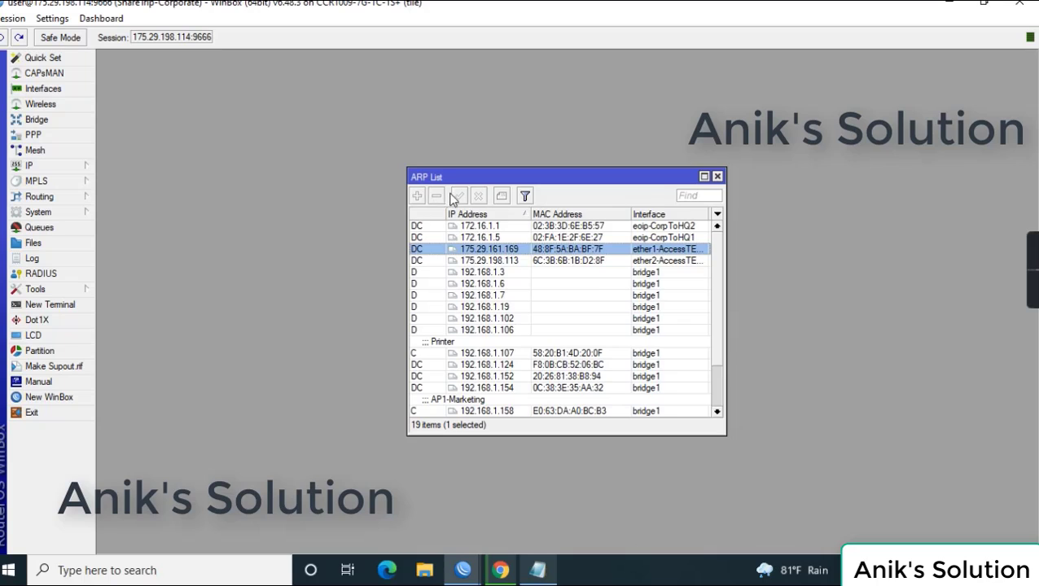
left_click(525, 197)
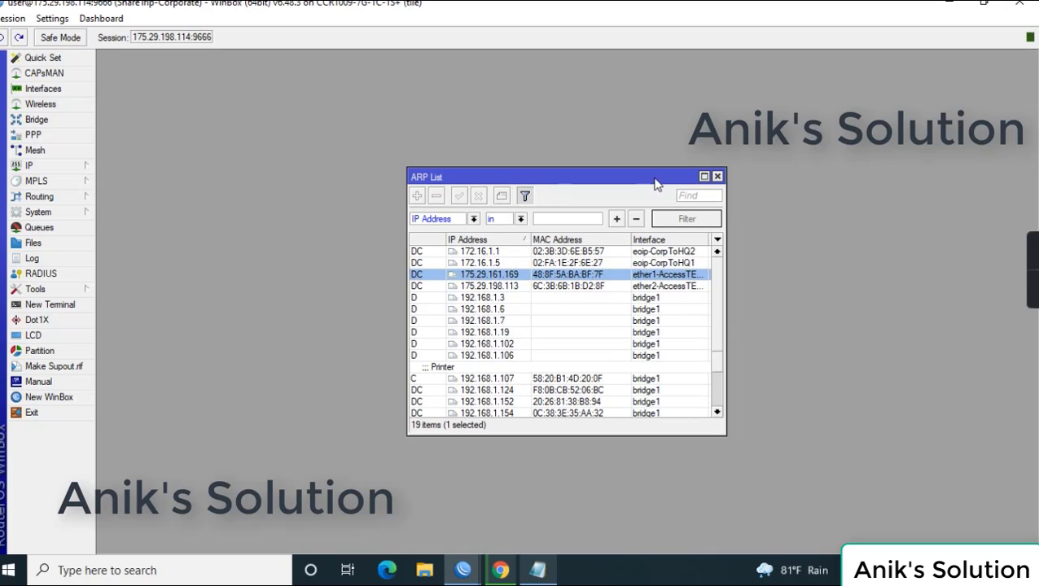
left_click(717, 176)
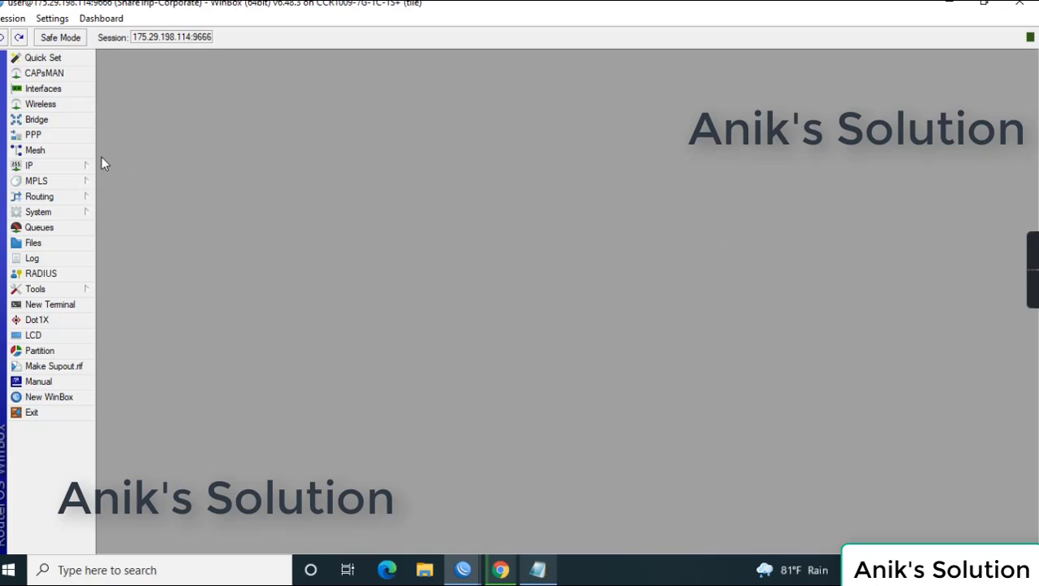
Browse the Ethernet interfaces in the interface list, then close it
left_click(42, 88)
left_click(222, 186)
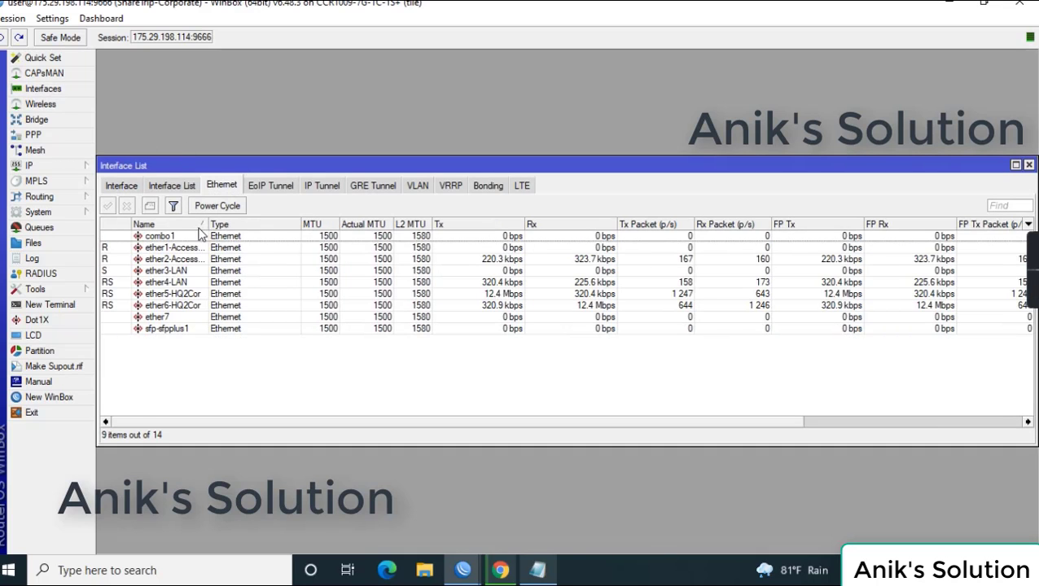
left_click(196, 236)
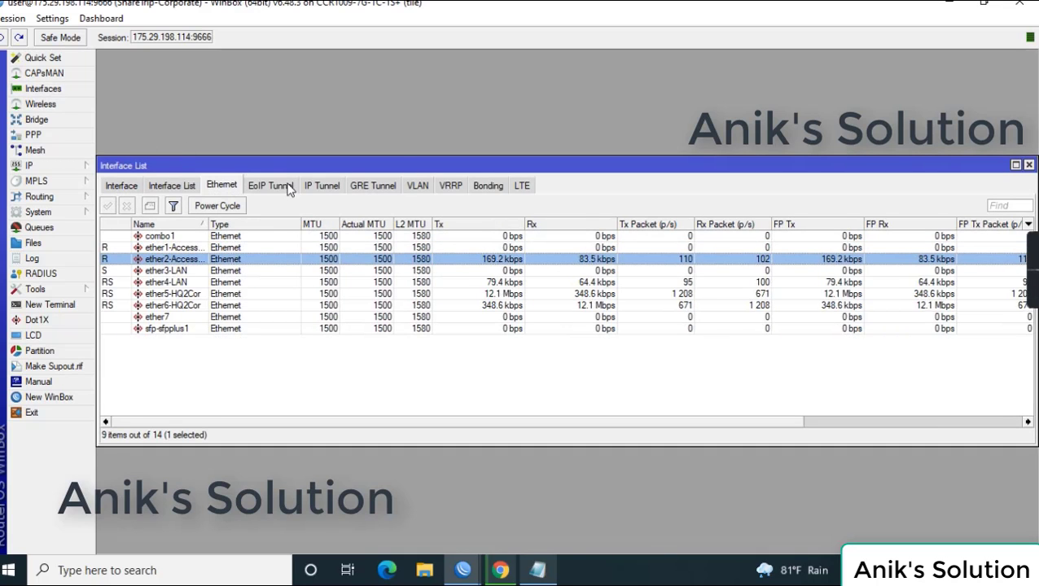
left_click(1029, 164)
Add the line 'User mode configure okk' to the end of the Notepad notes
left_click(544, 570)
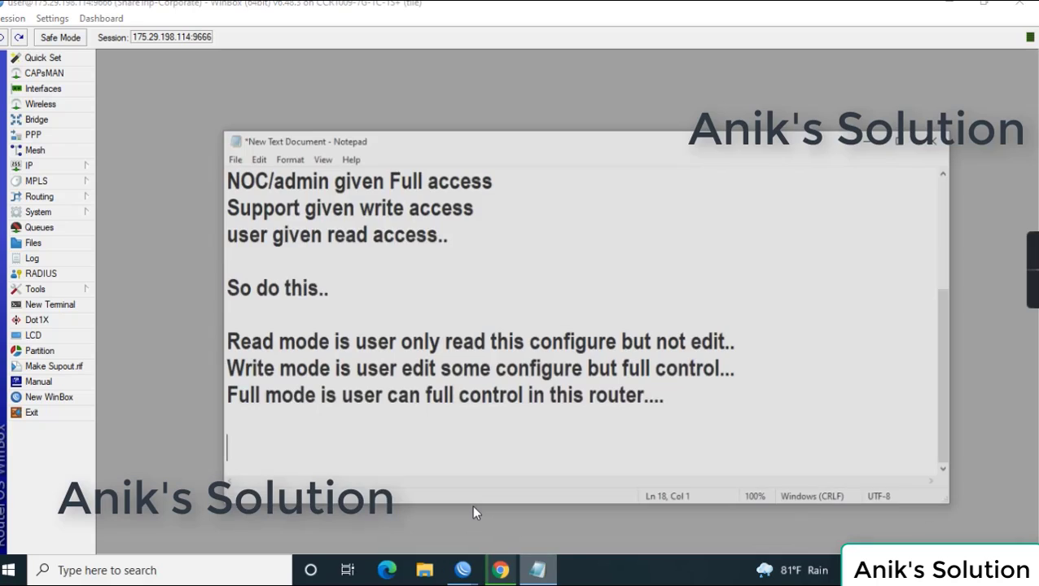
type("U")
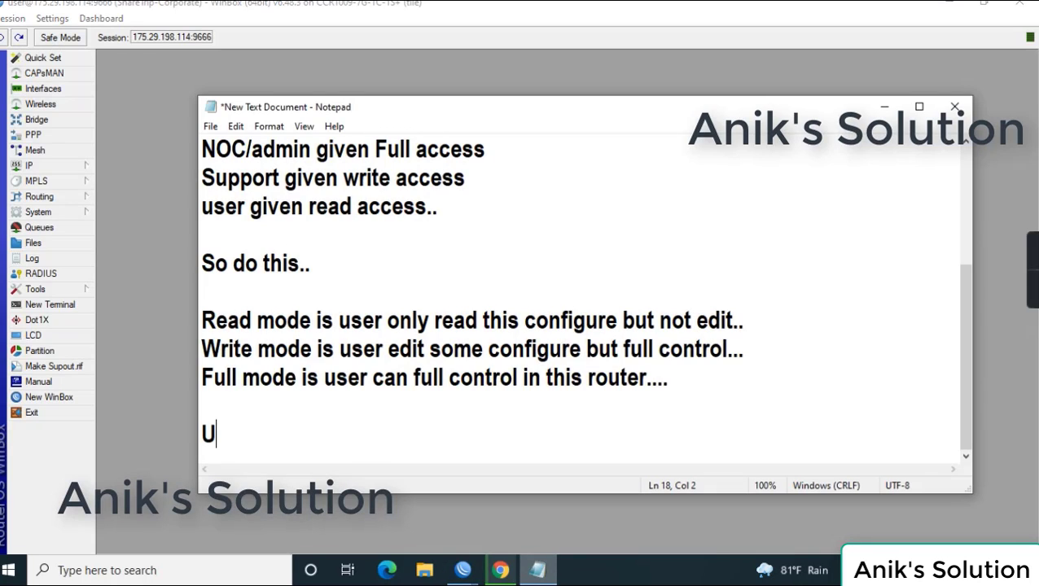
type("ser mo")
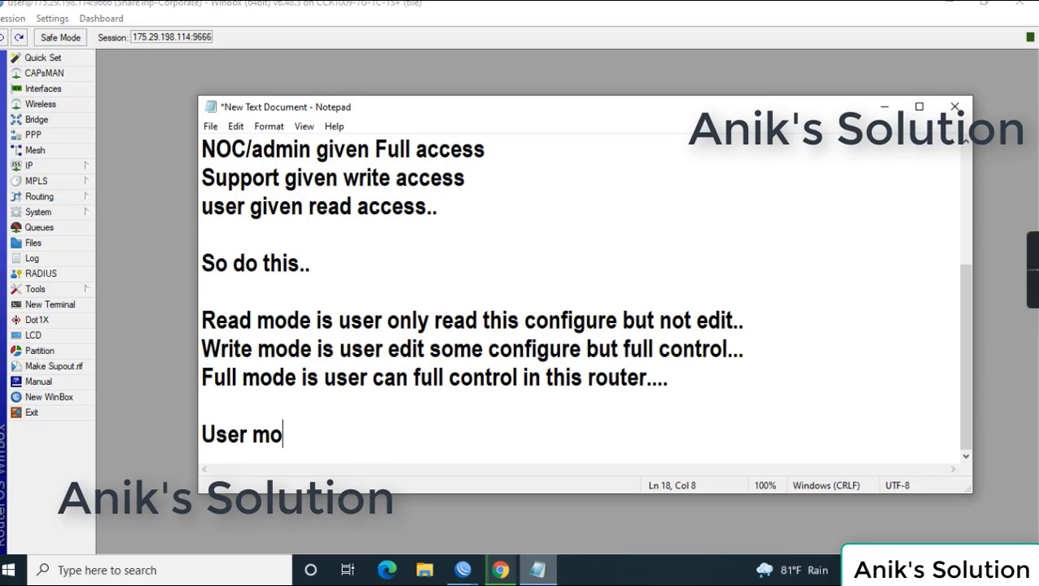
type("de ok")
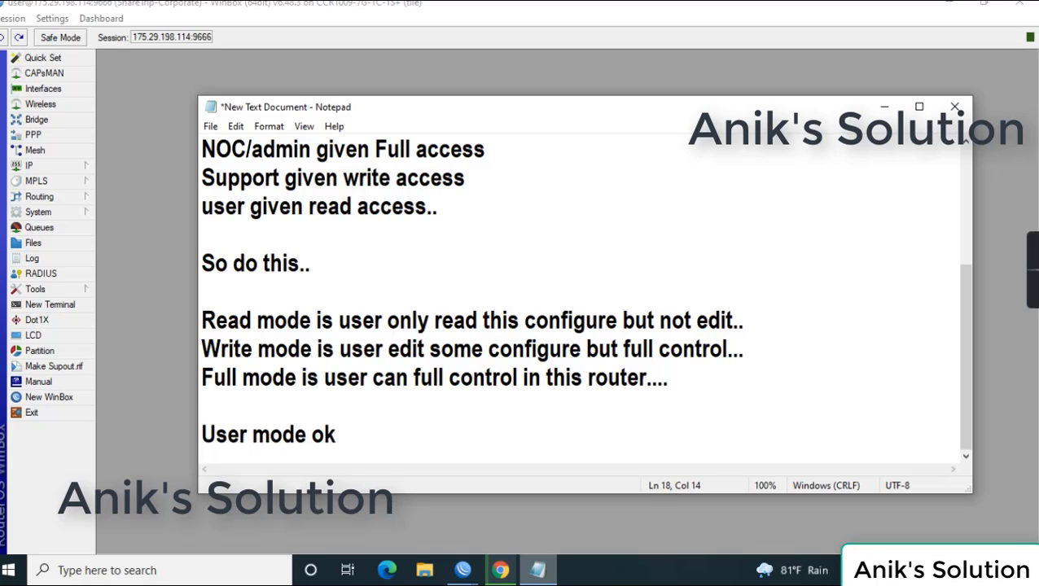
key("BackSpace")
key("BackSpace")
type("conf")
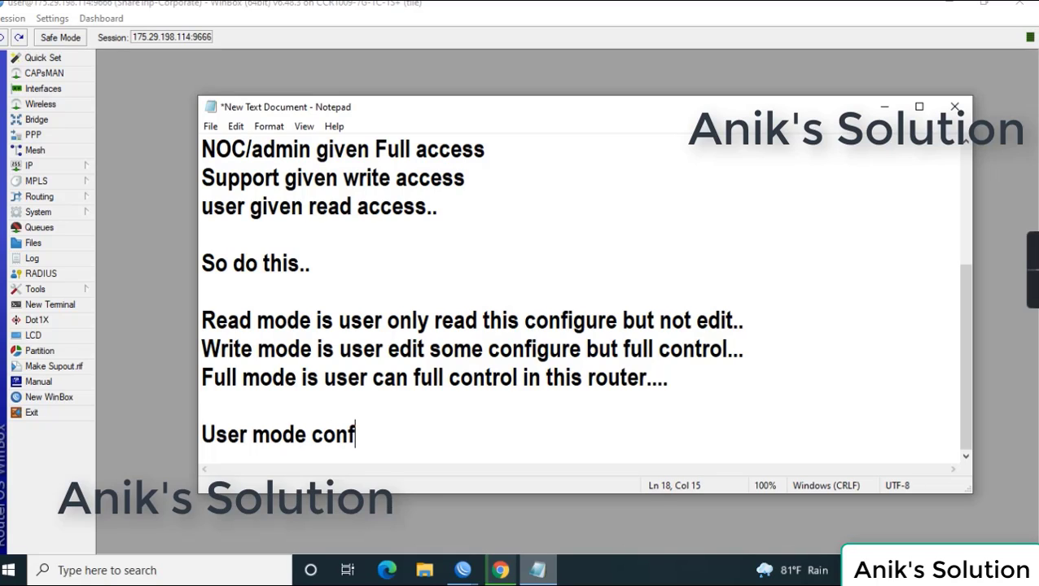
type("igure okk")
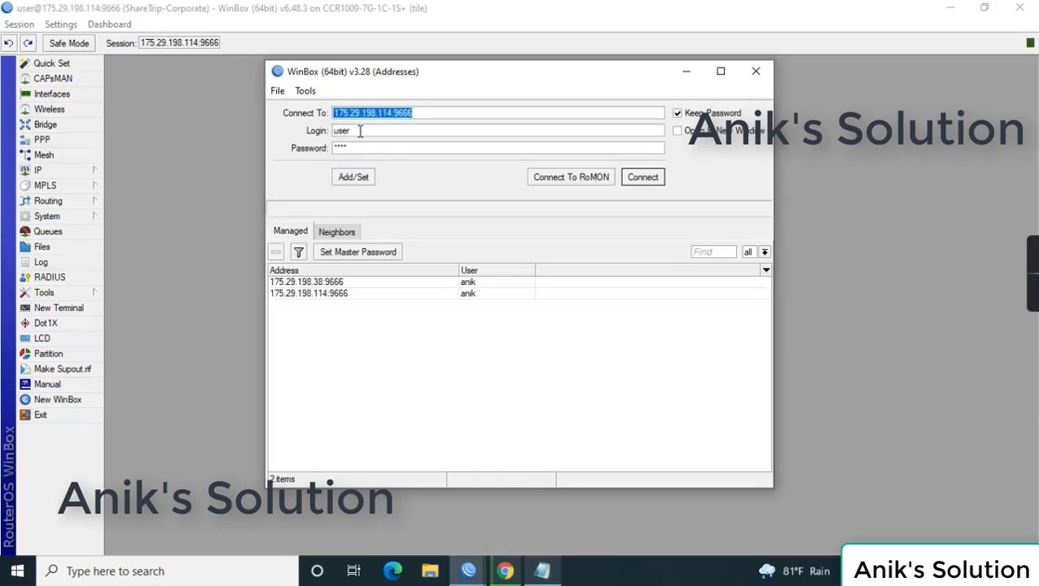
double_click(359, 131)
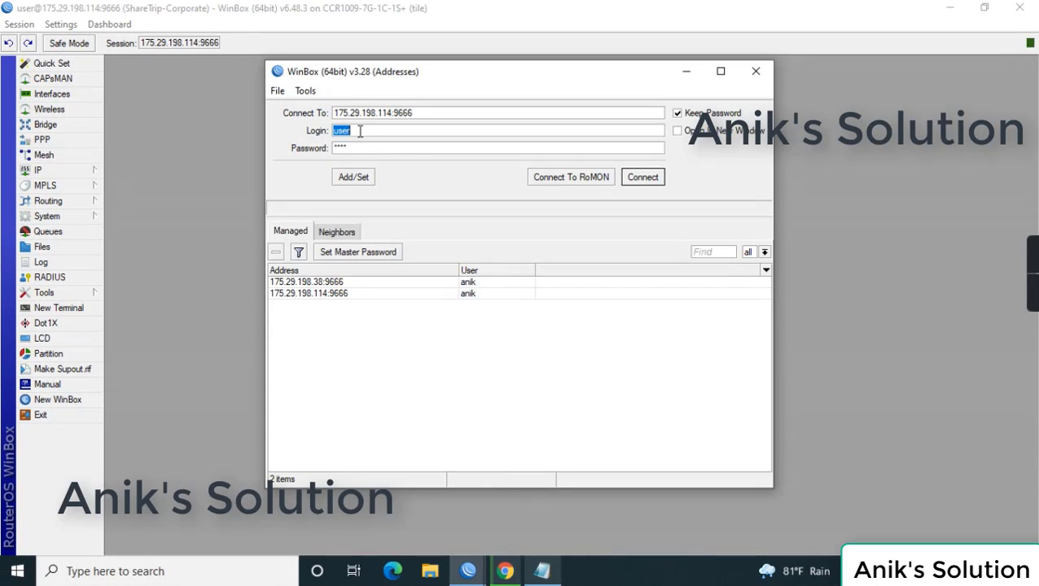
Log in to the router as the support user in a maximized session and close the terminal
type("support")
double_click(367, 147)
left_click(633, 181)
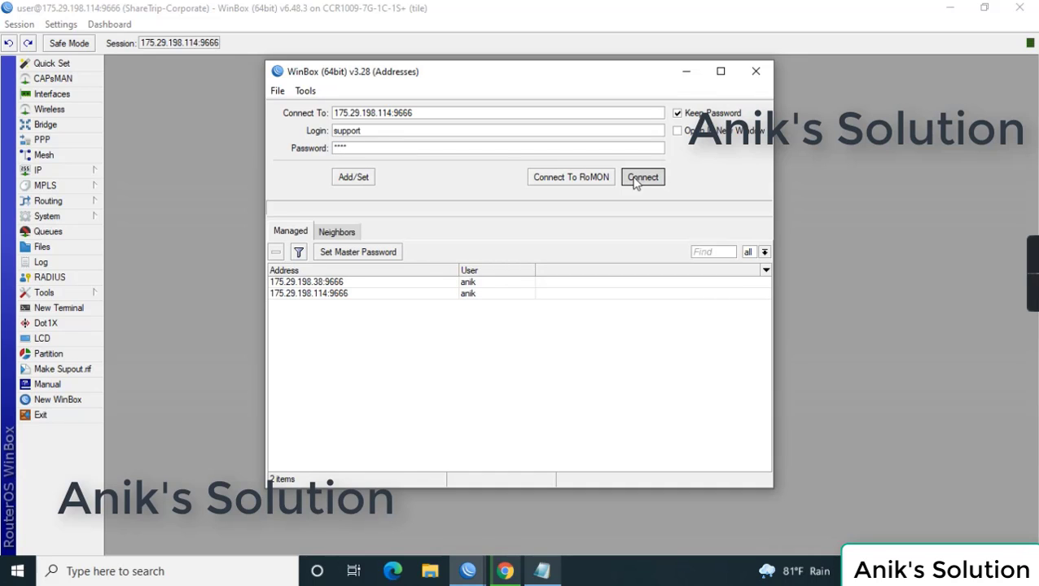
left_click(775, 72)
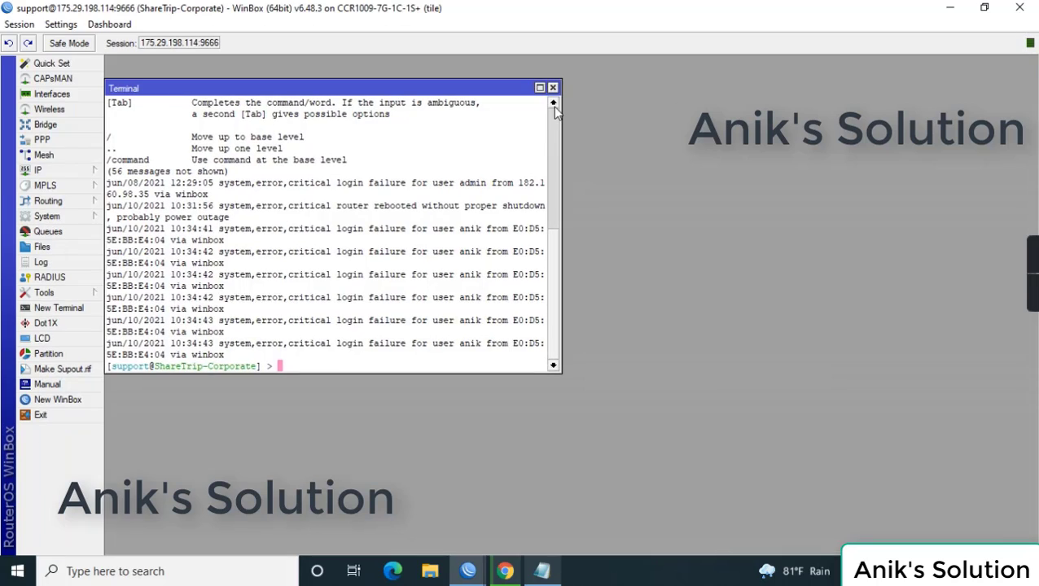
left_click(553, 88)
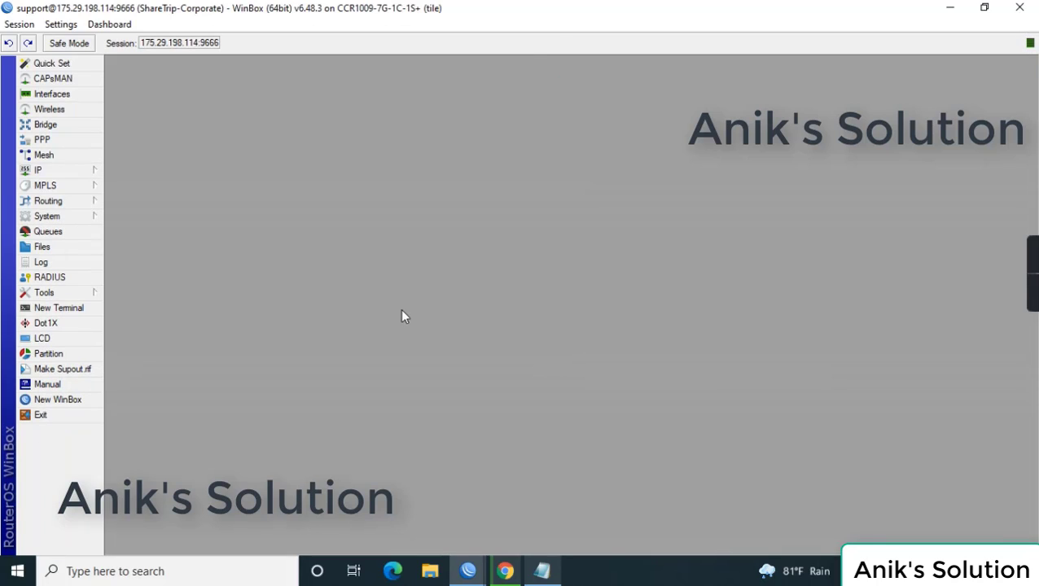
Browse the ARP list, then decline a router reboot by answering No
left_click(65, 173)
left_click(130, 172)
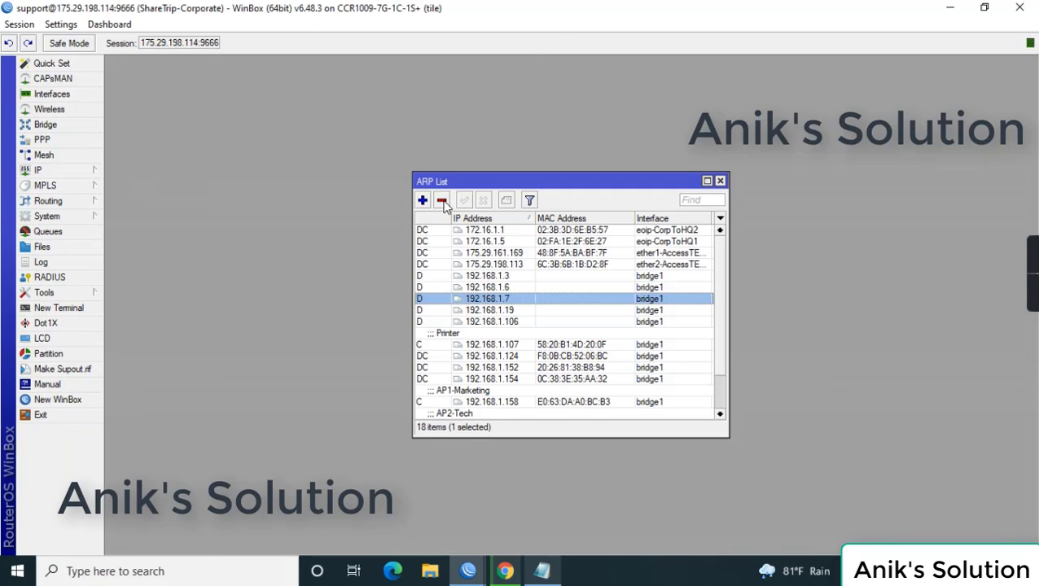
left_click(719, 180)
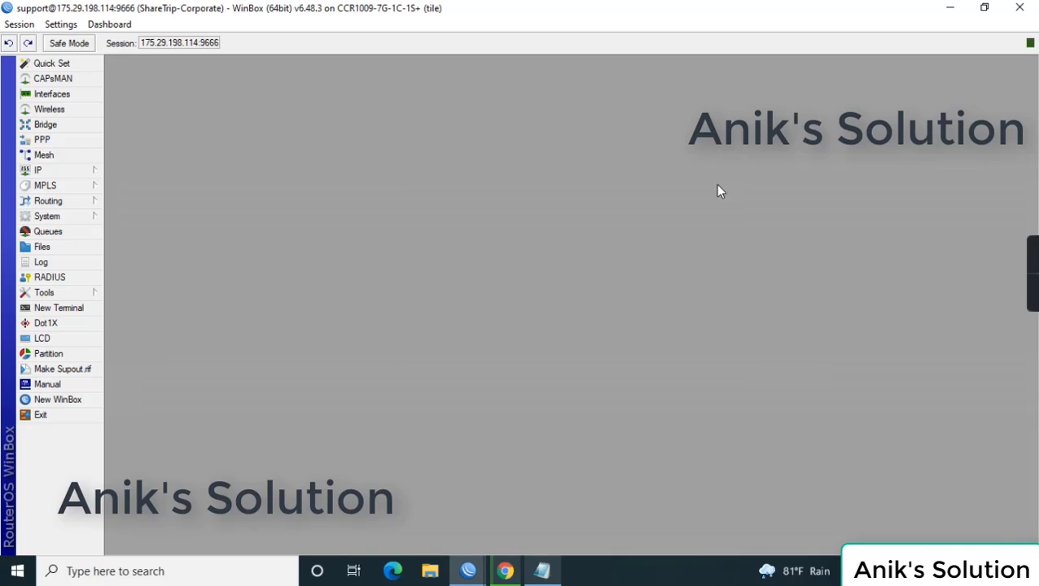
left_click(65, 216)
left_click(140, 390)
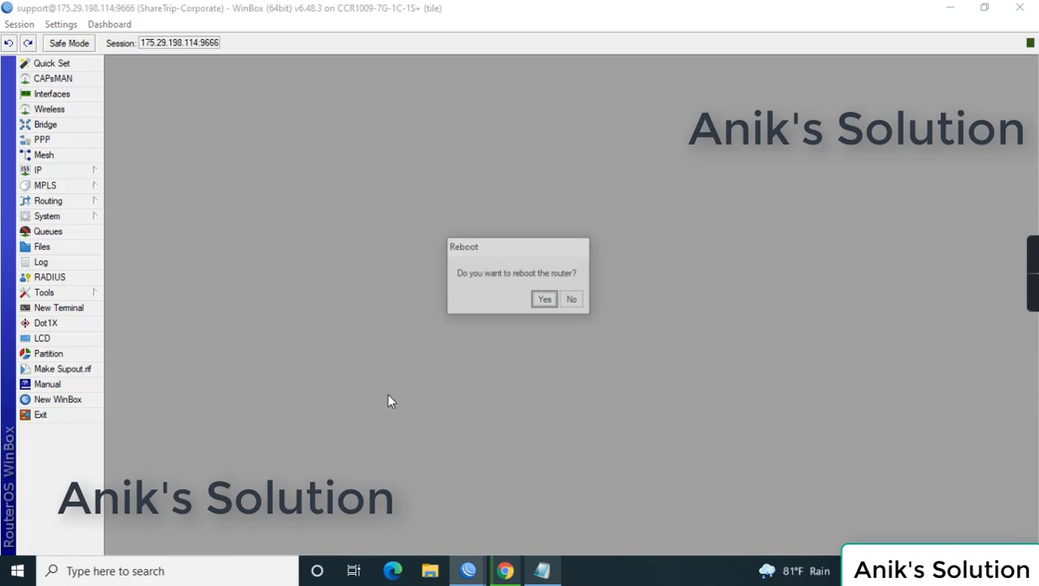
left_click(571, 299)
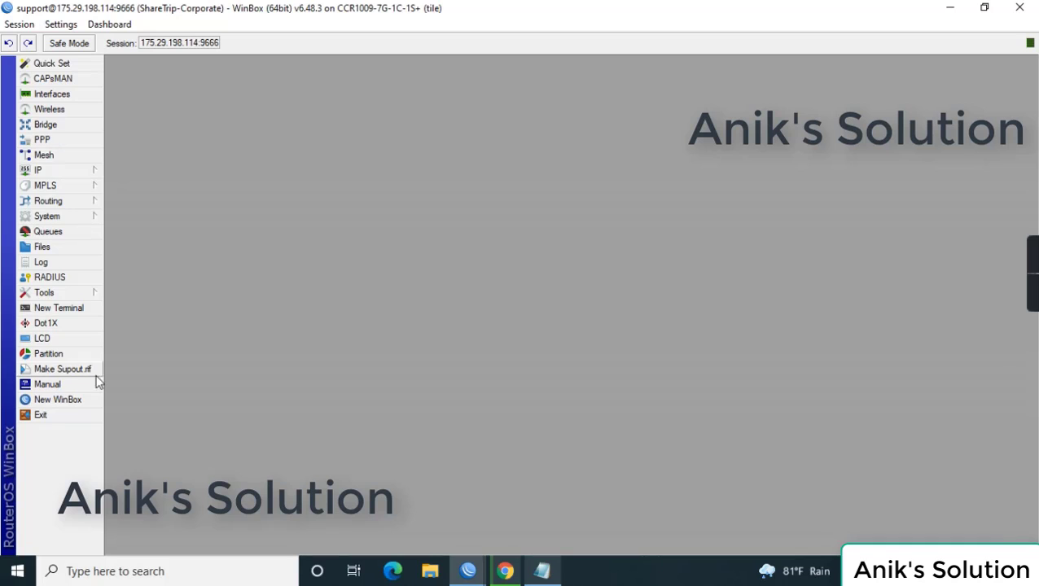
left_click(542, 571)
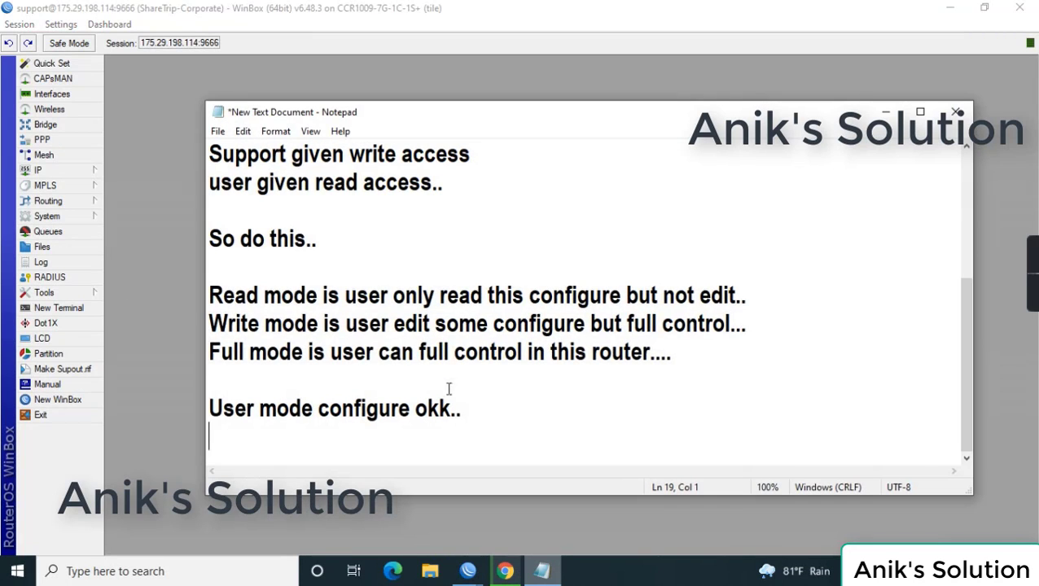
Append the line 'support mode configure okk..' to the Notepad notes
type("support m")
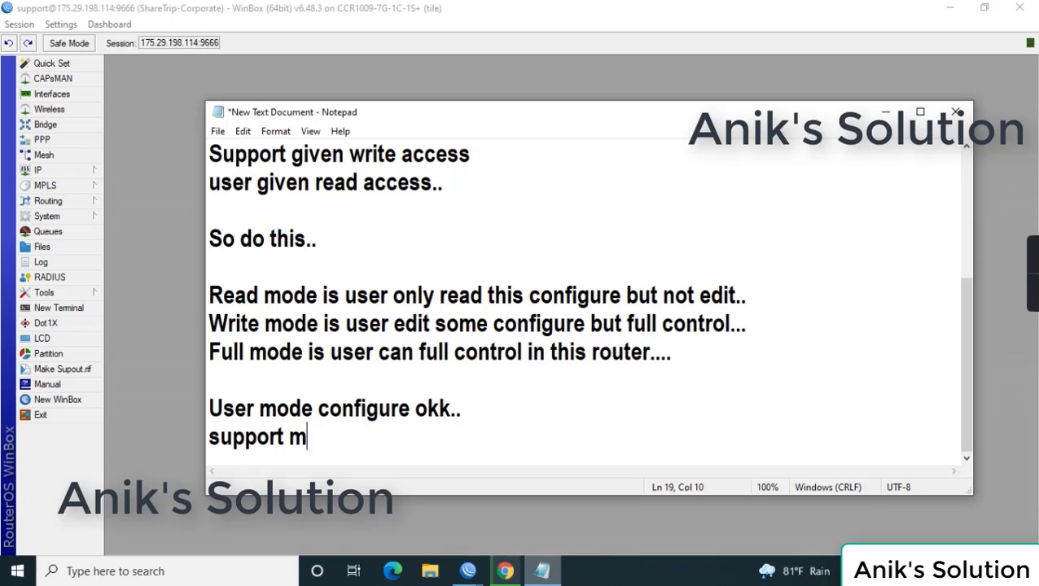
type("ode conf")
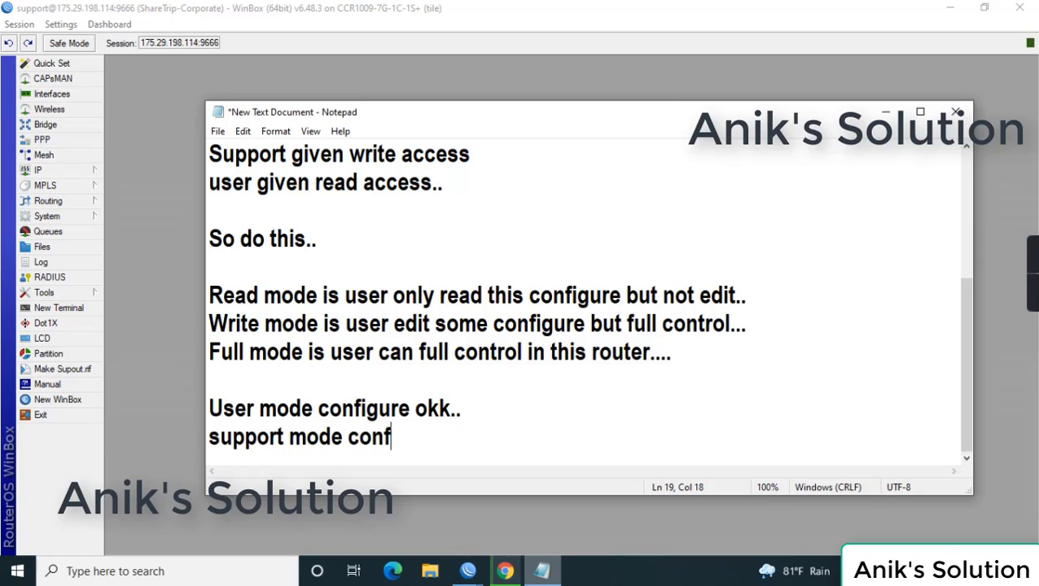
type("igure")
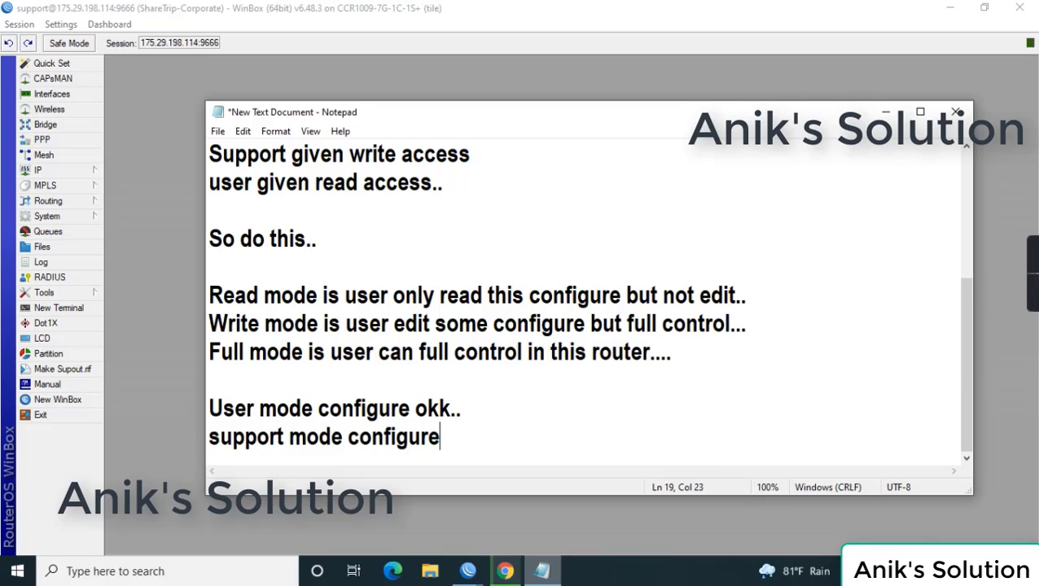
type(" okk")
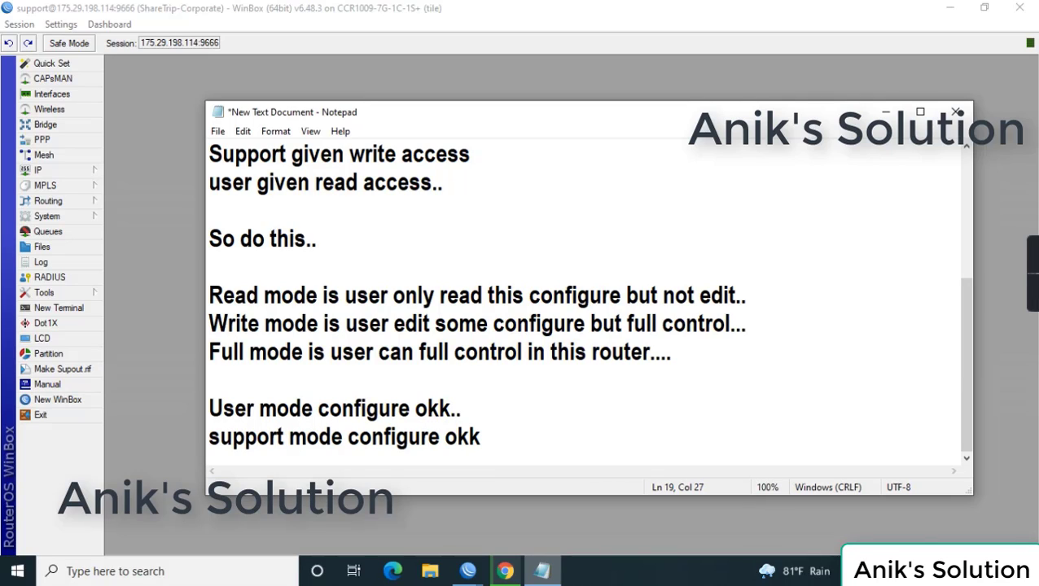
type("..")
left_click(130, 311)
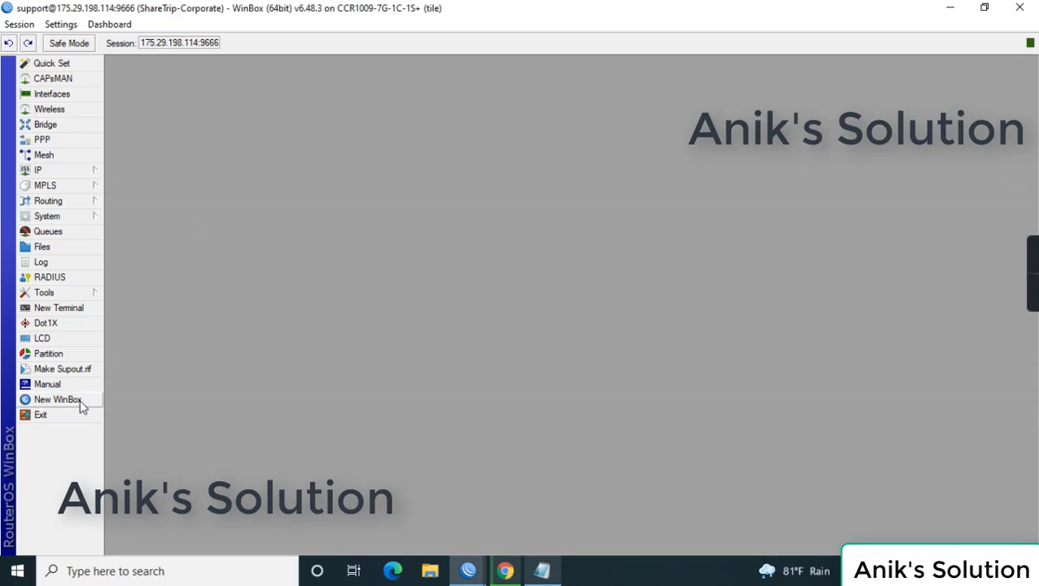
left_click(81, 401)
Log in as NOC in a maximized session, close the terminal and check the interface list
double_click(381, 135)
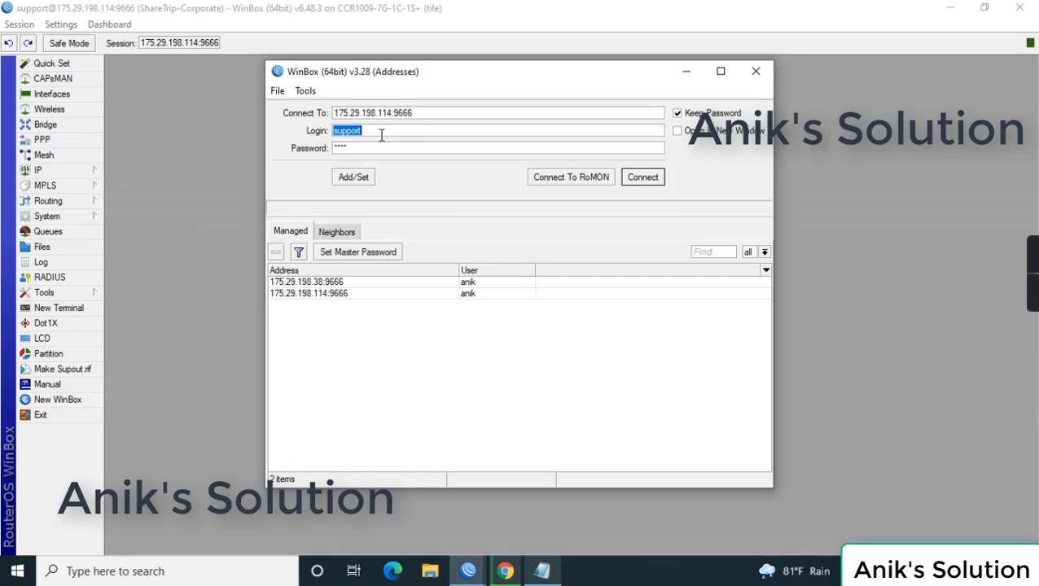
type("no")
left_click(375, 148)
left_click(642, 177)
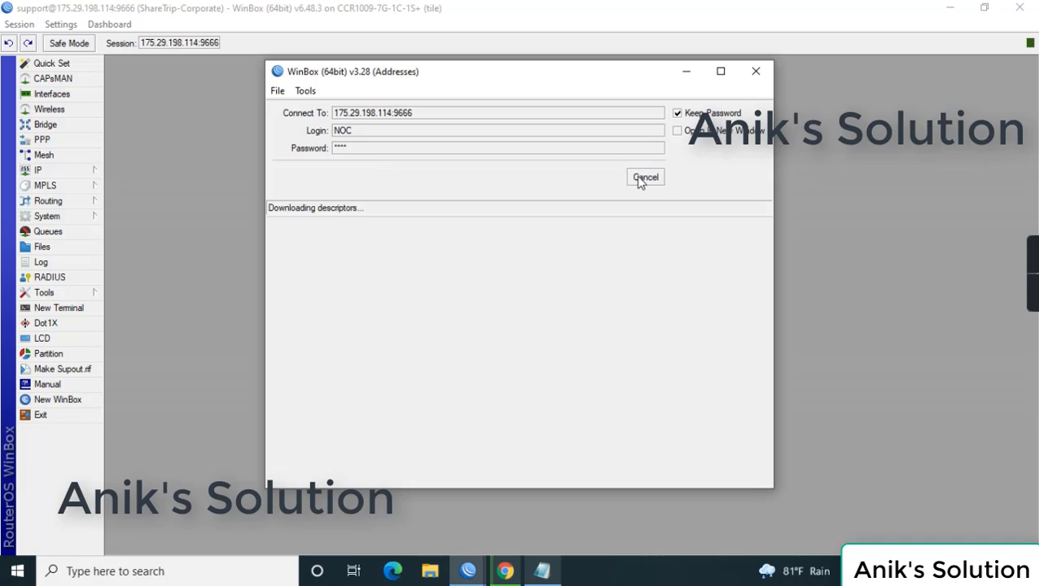
left_click(778, 71)
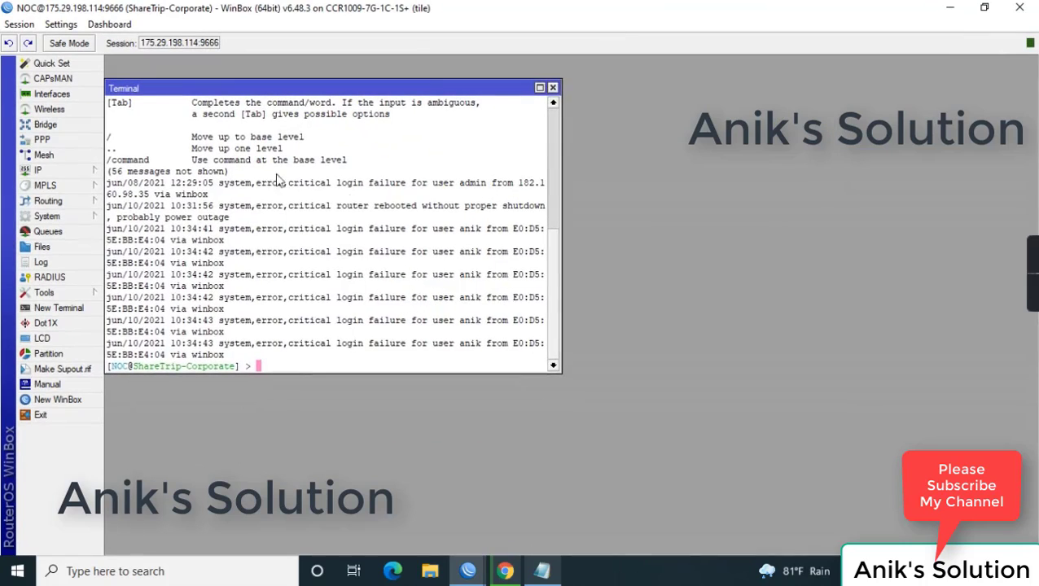
left_click(553, 88)
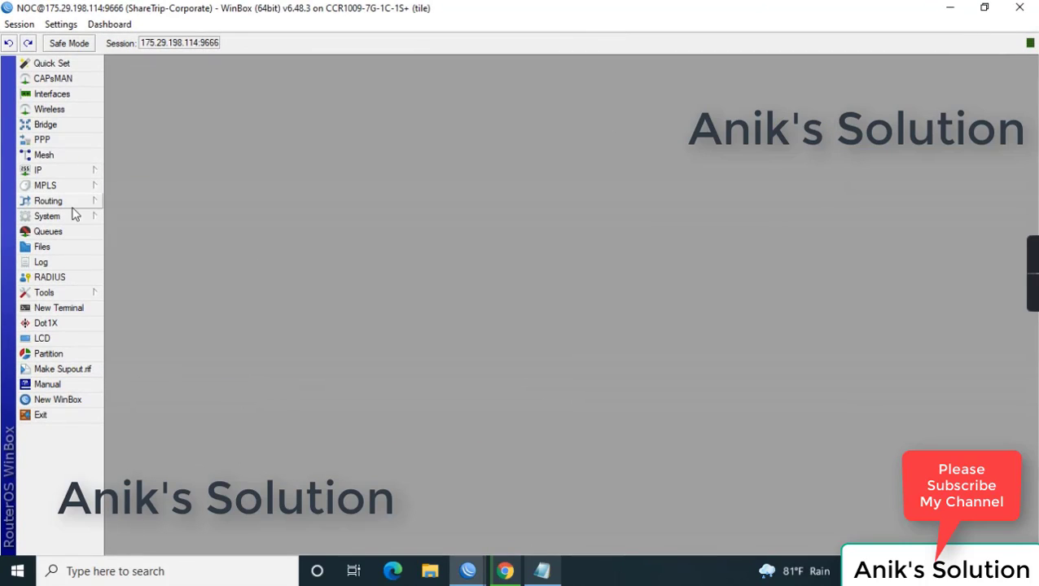
left_click(60, 170)
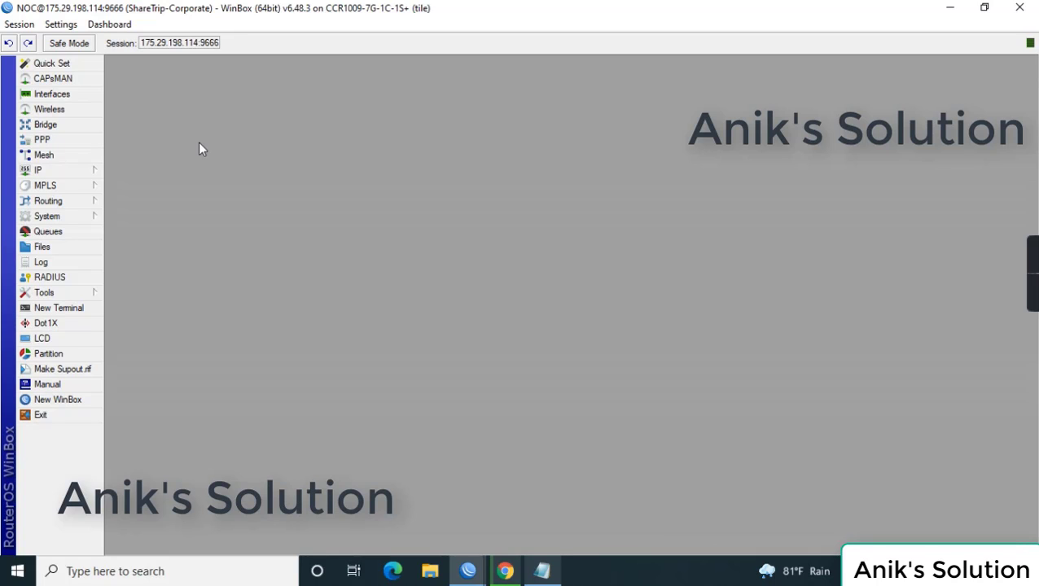
left_click(50, 95)
key("Escape")
Add the line 'Noc/Full Mode also working...' below the support note in Notepad
left_click(545, 573)
key("Return")
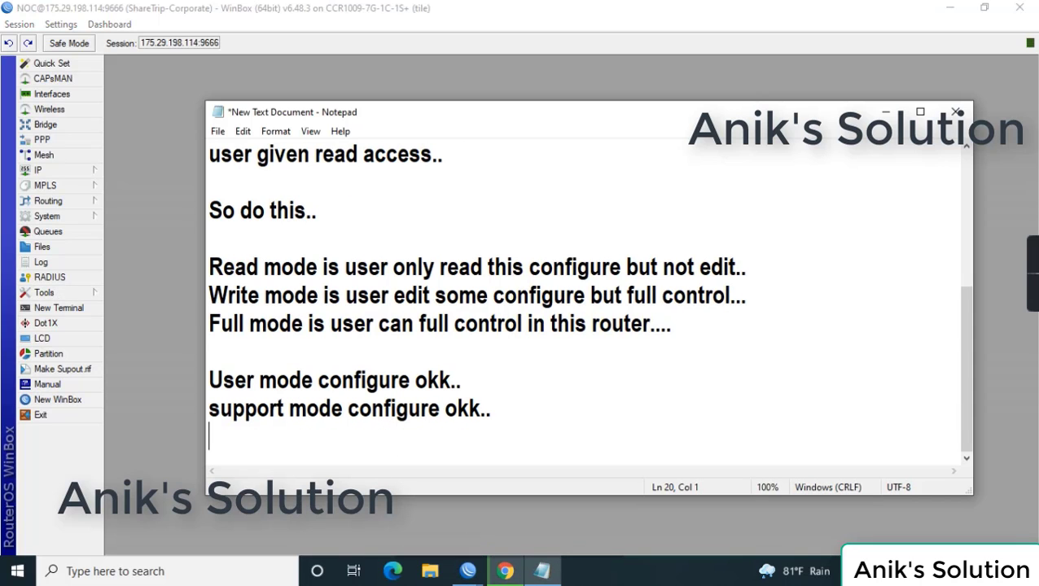
type("NOC")
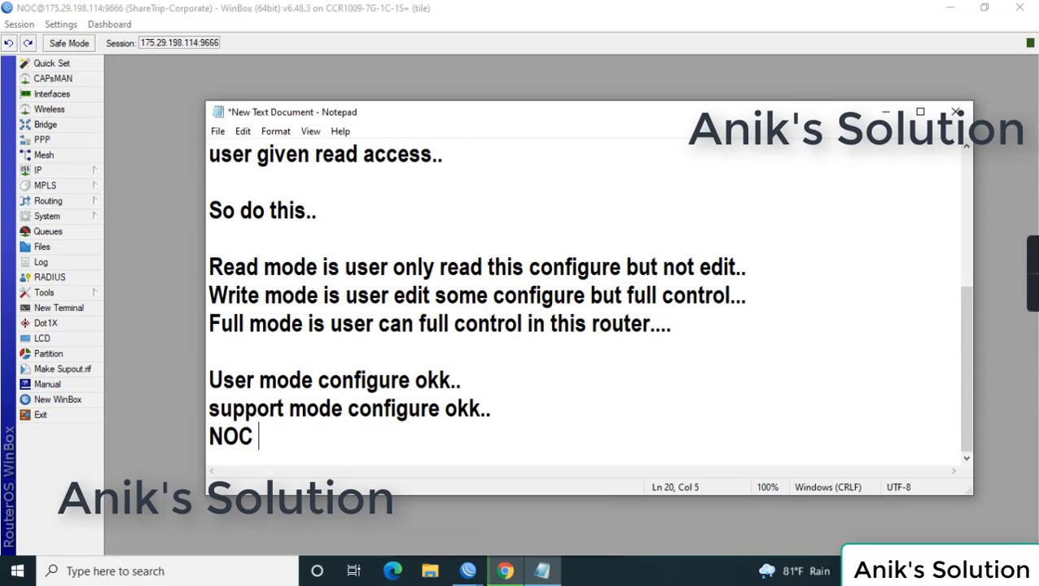
type(" mode")
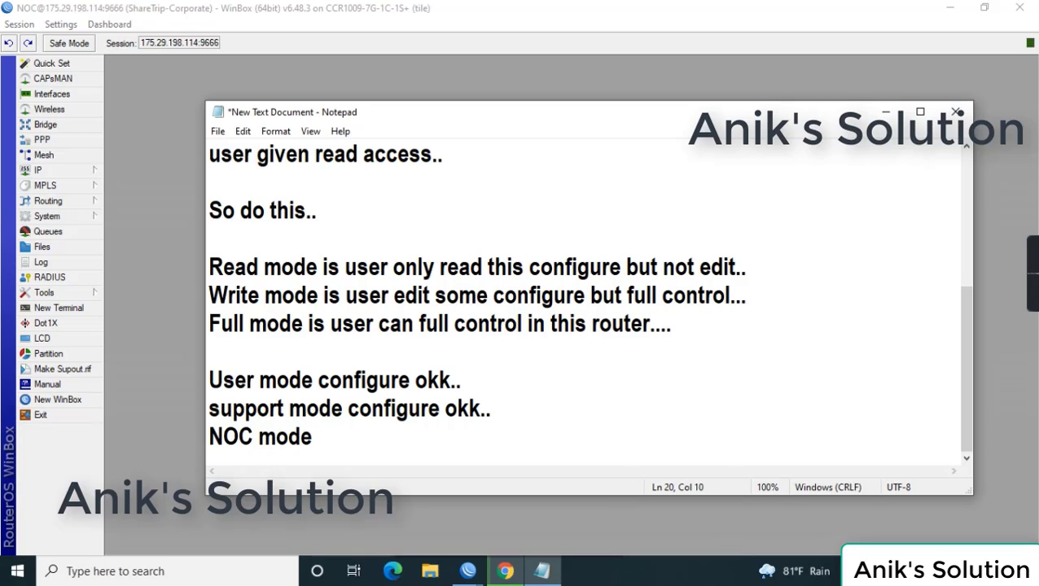
key("BackSpace")
key("BackSpace")
key("BackSpace")
key("BackSpace")
key("BackSpace")
key("BackSpace")
key("BackSpace")
key("BackSpace")
key("BackSpace")
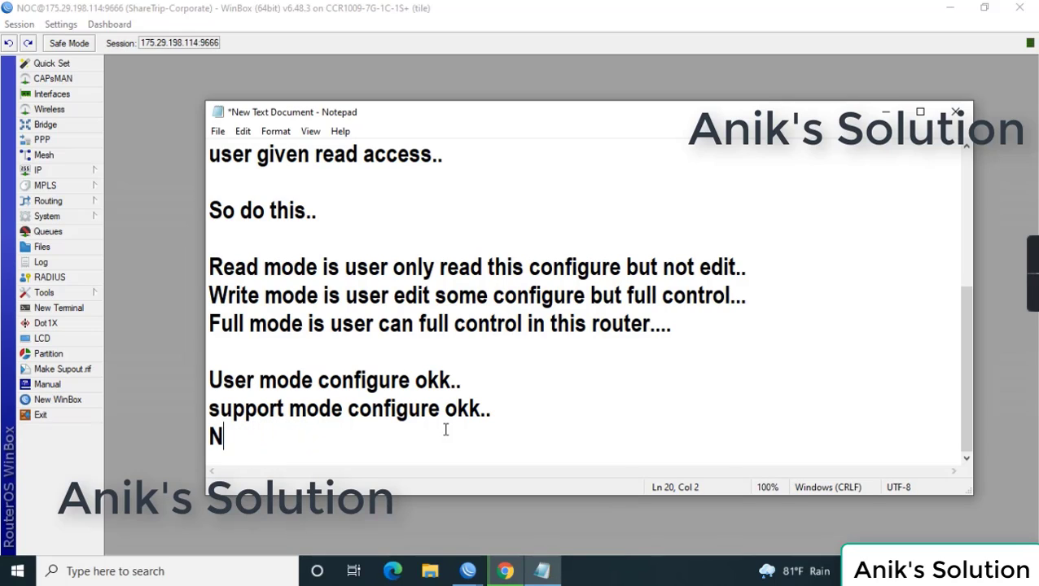
type("Noc/F")
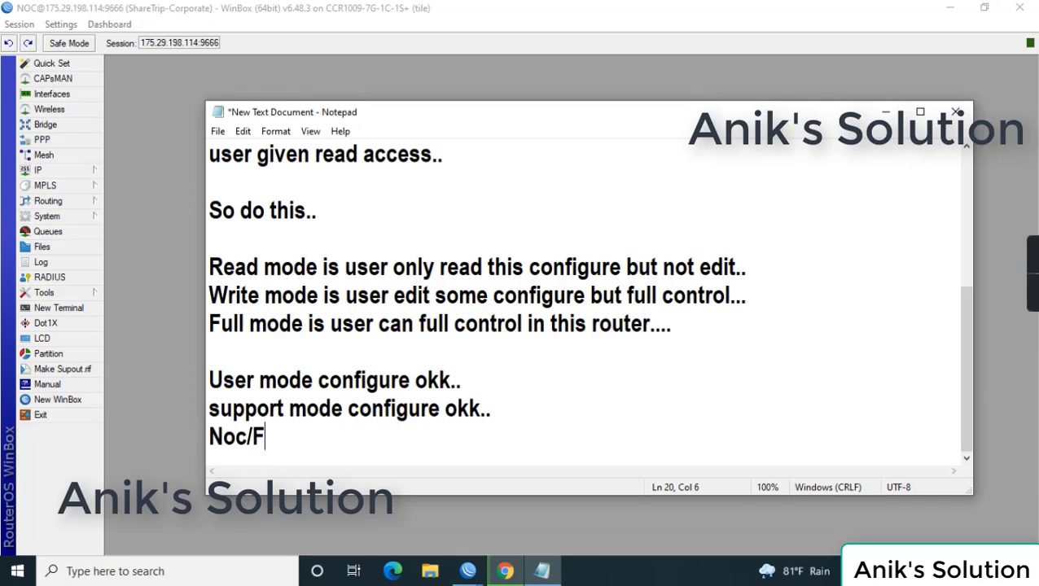
type("ull Mode also ")
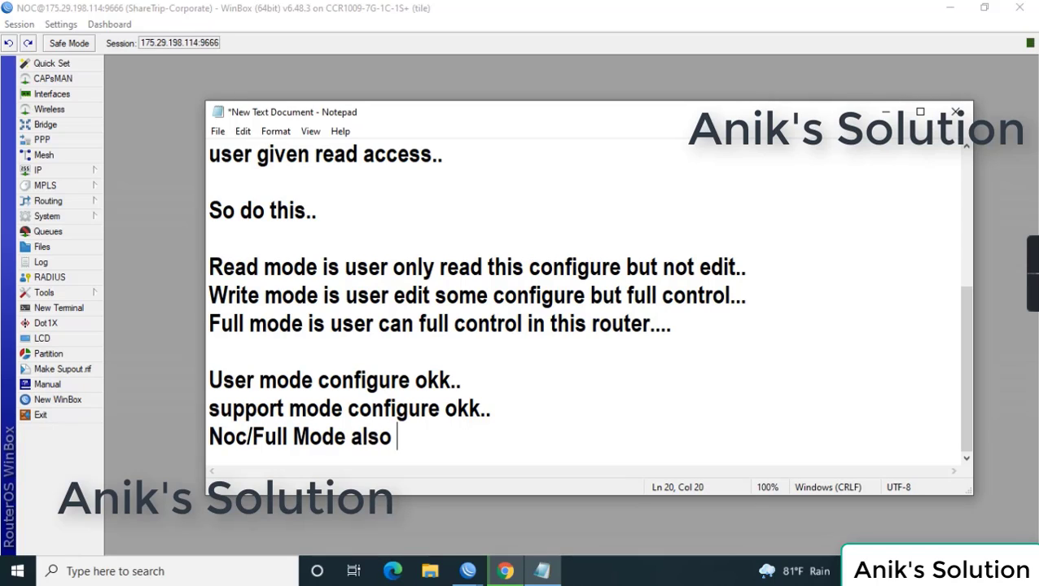
type("working..")
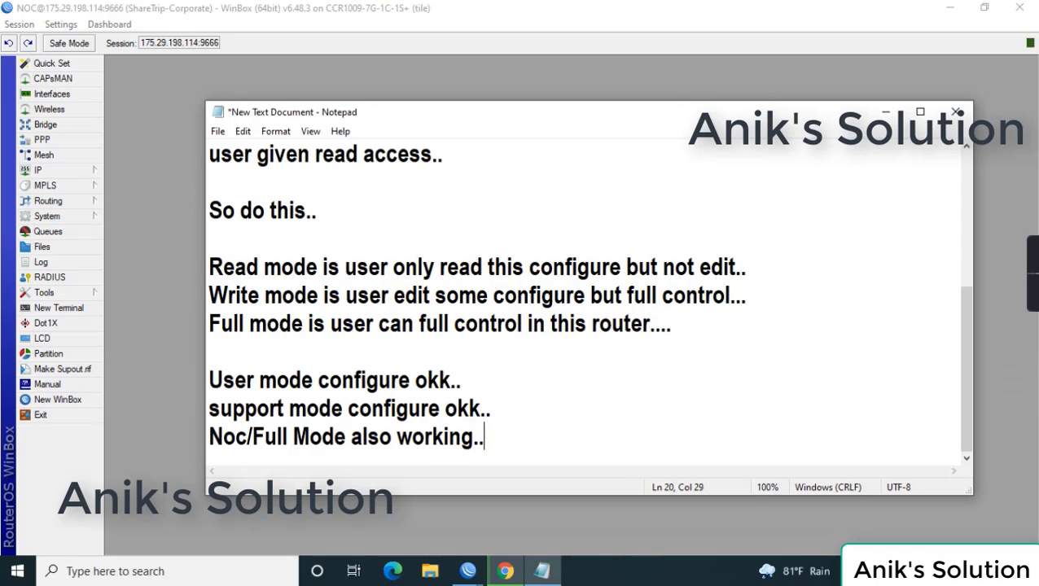
type(".")
key("Return")
key("Return")
Open the full and read group policy settings from the user list's Groups tab
left_click(75, 217)
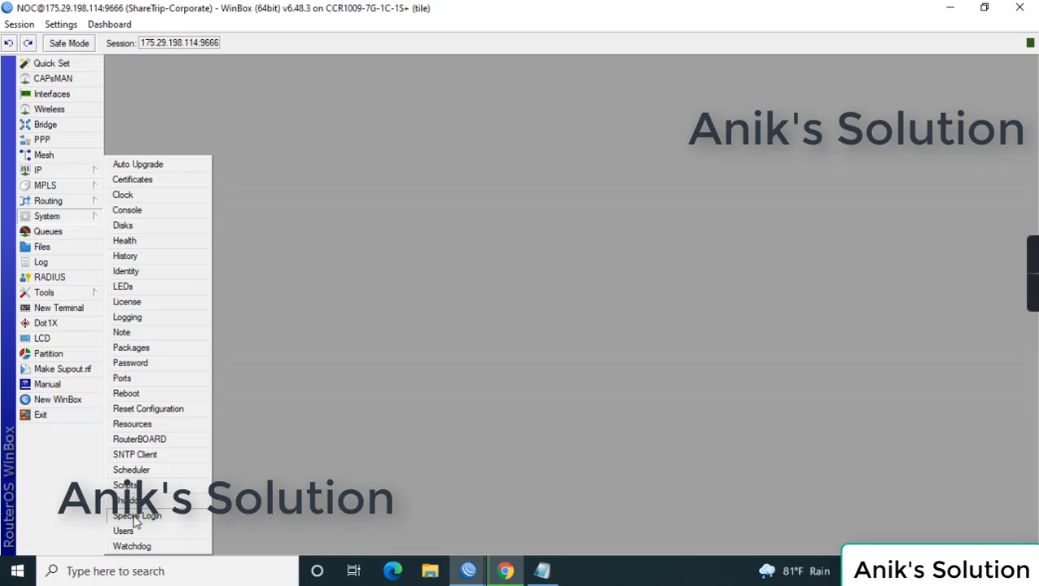
left_click(129, 529)
left_click(395, 189)
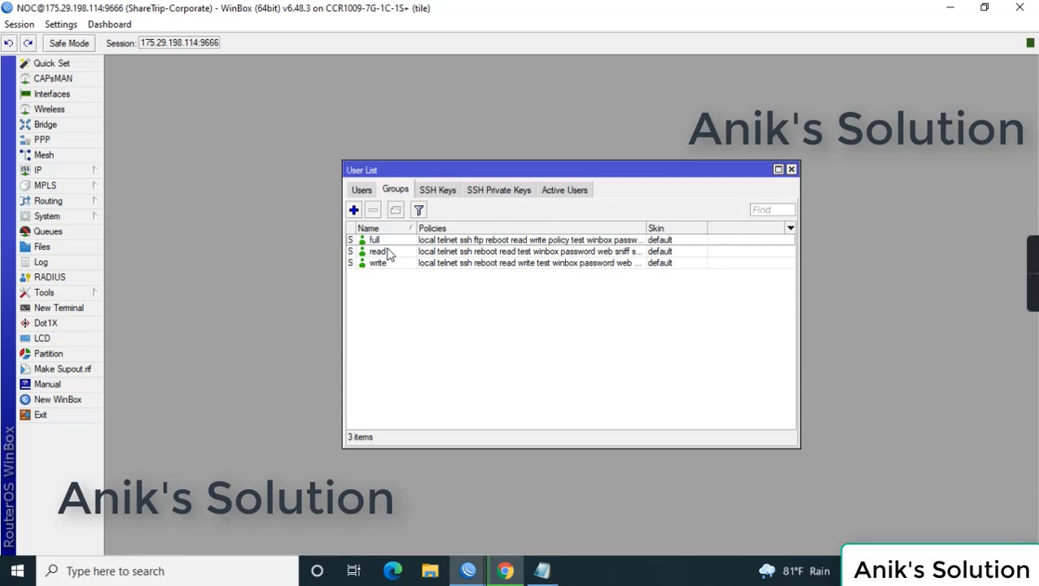
double_click(510, 240)
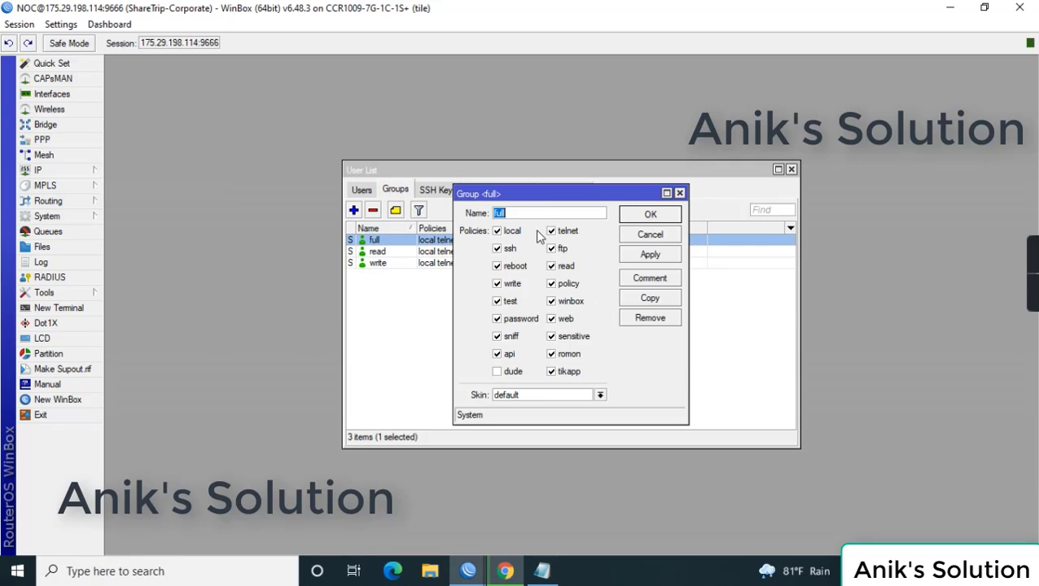
left_click_drag(544, 194, 261, 153)
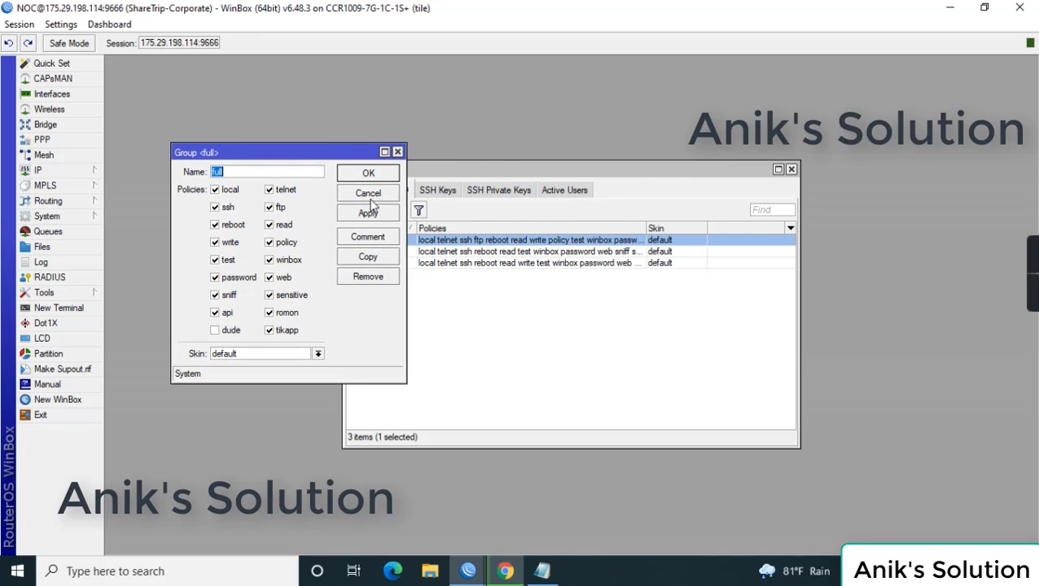
double_click(452, 252)
left_click_drag(512, 197, 681, 159)
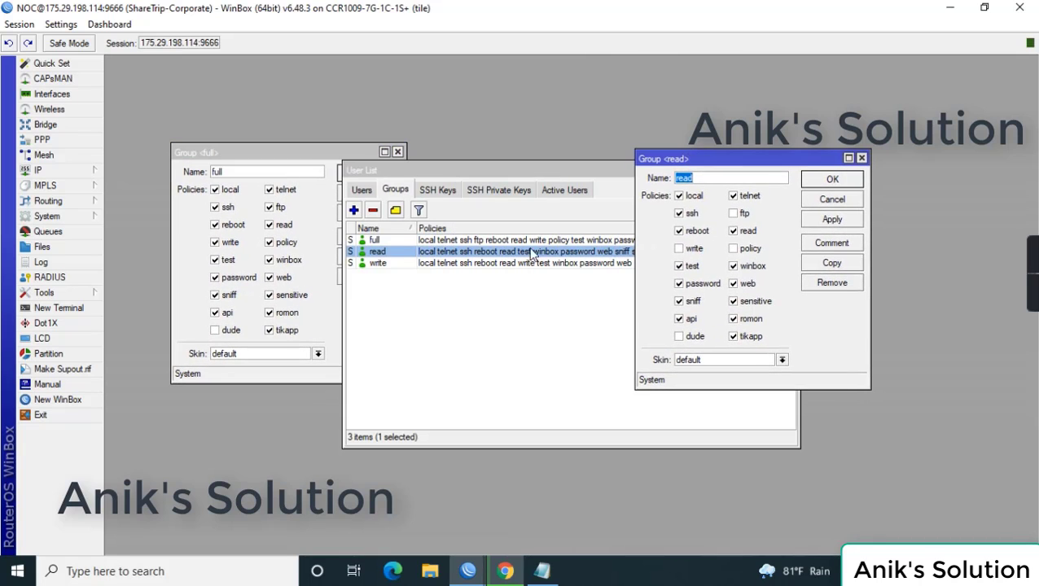
Open the write group's settings and arrange all three group dialogs side by side
double_click(487, 263)
left_click_drag(524, 197, 484, 252)
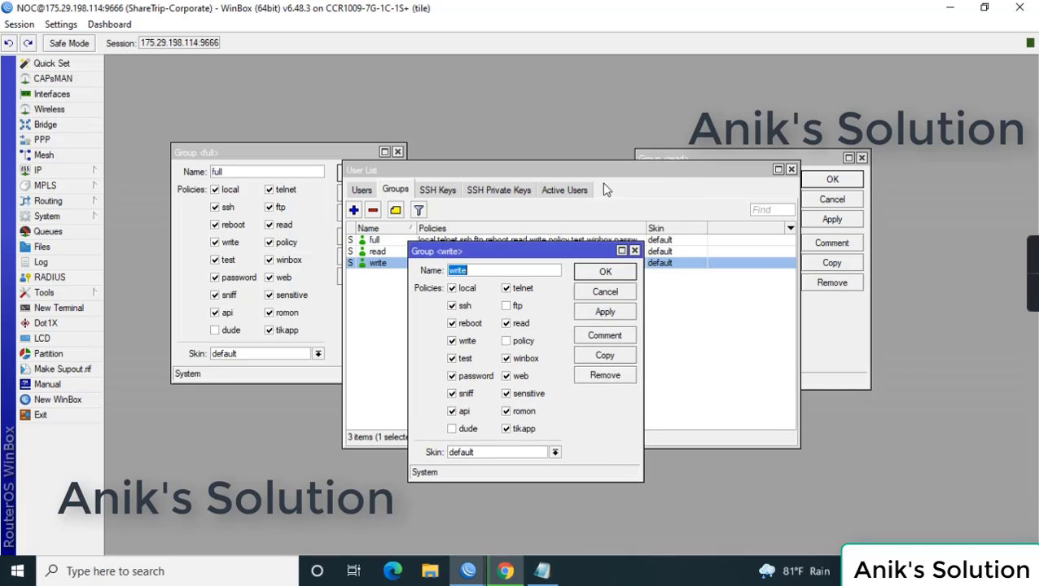
left_click(670, 158)
left_click_drag(332, 146, 339, 149)
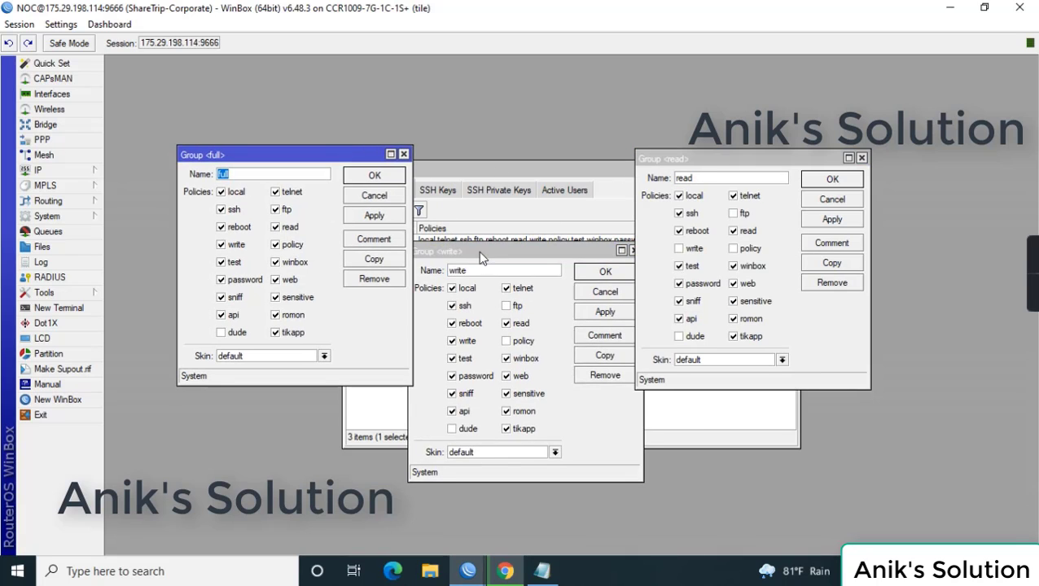
left_click_drag(480, 253, 472, 250)
left_click_drag(333, 157, 281, 149)
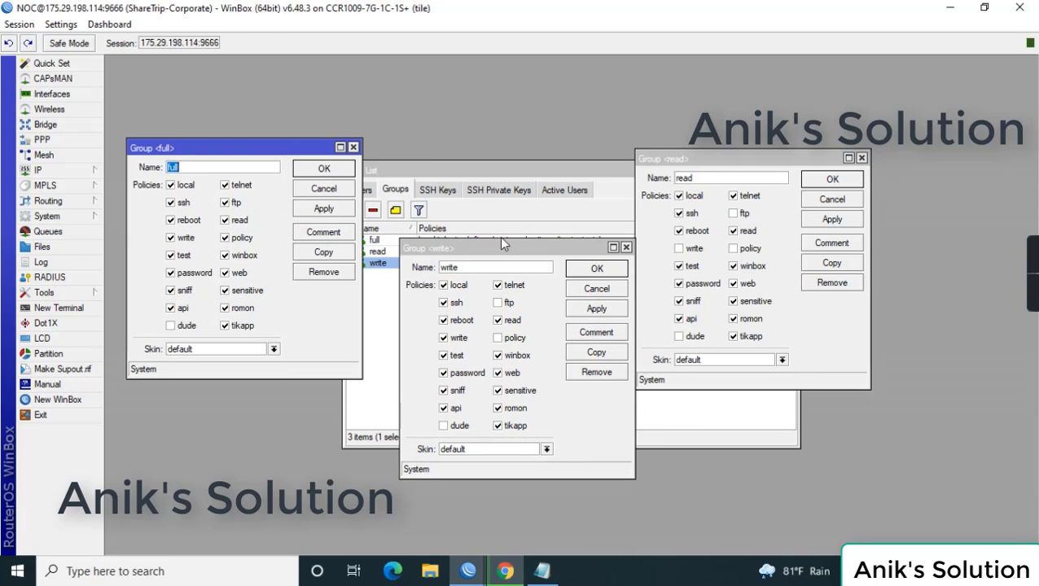
left_click_drag(496, 244, 484, 219)
left_click_drag(708, 159, 744, 193)
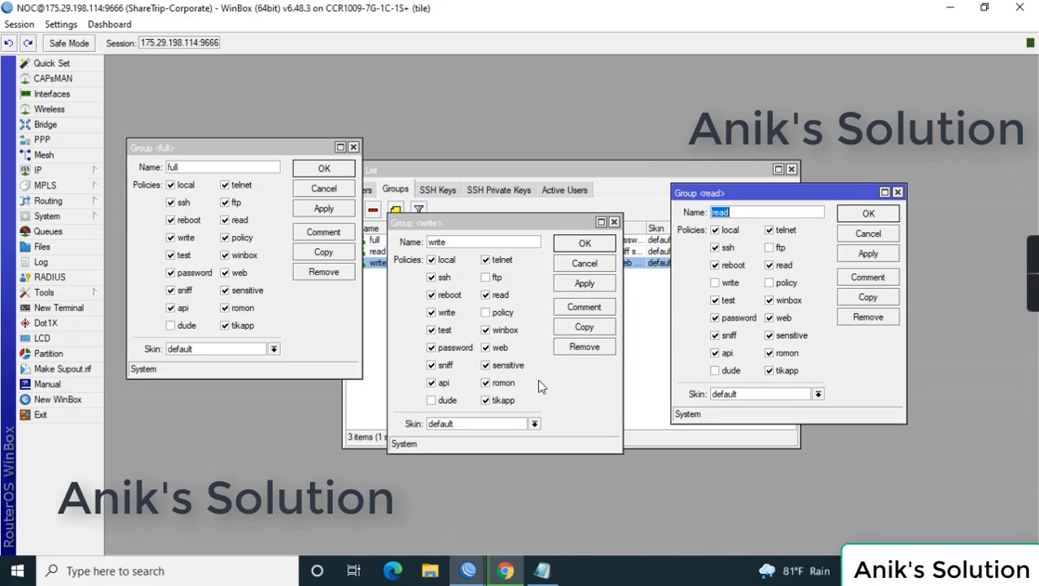
Type 'You can also change group mode...' under the thanks line in Notepad
key("alt+Tab")
type("You ch")
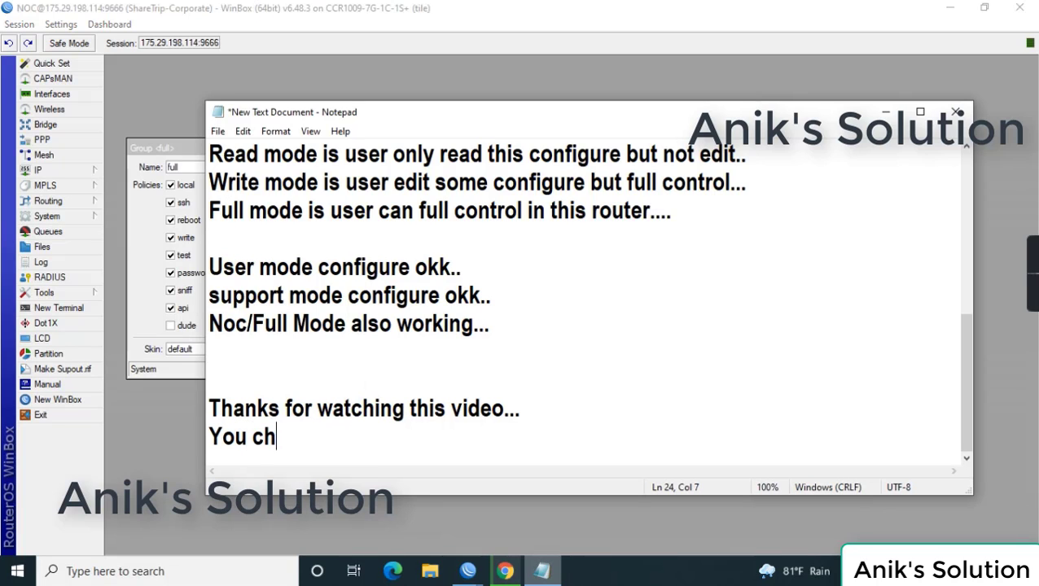
key("BackSpace")
type("an also")
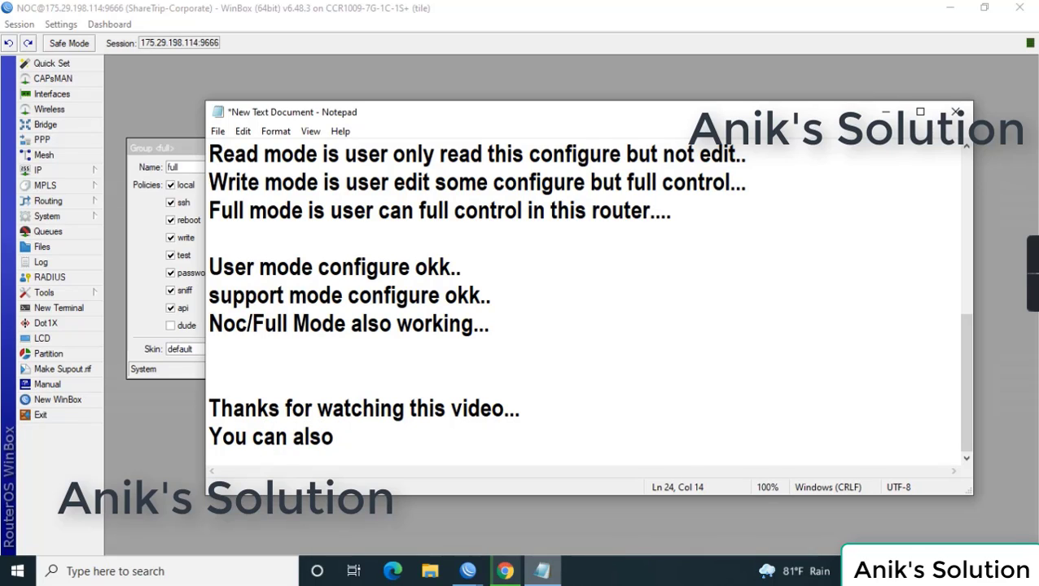
type(" change ")
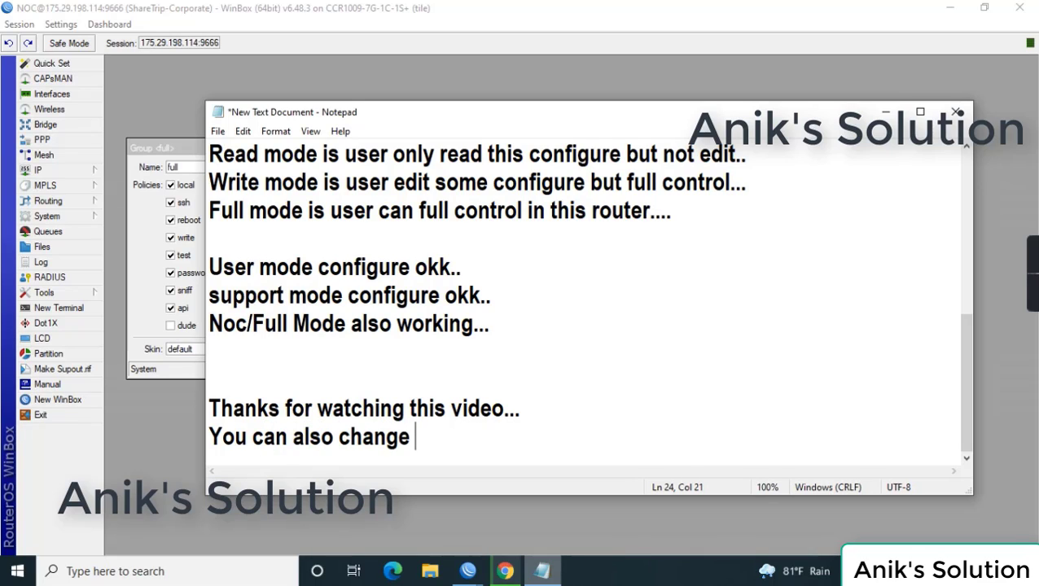
type("group mod")
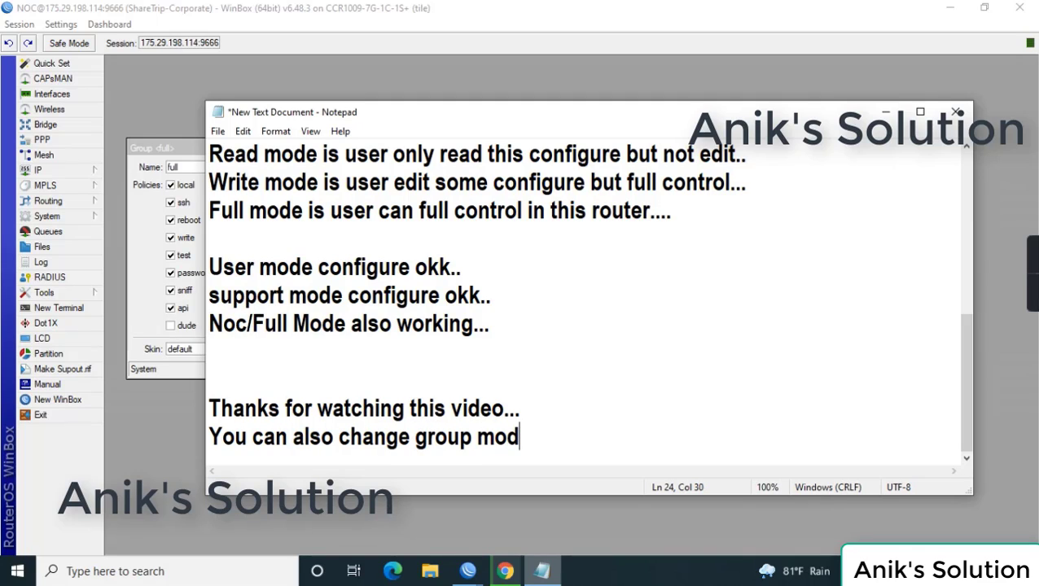
type("e...")
left_click(884, 113)
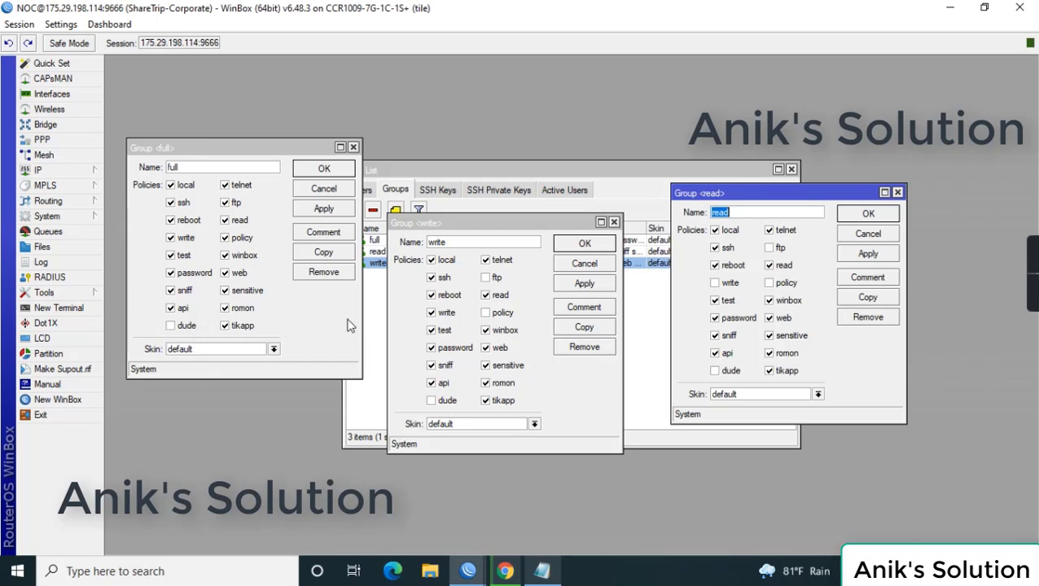
left_click(541, 570)
key("Return")
key("Return")
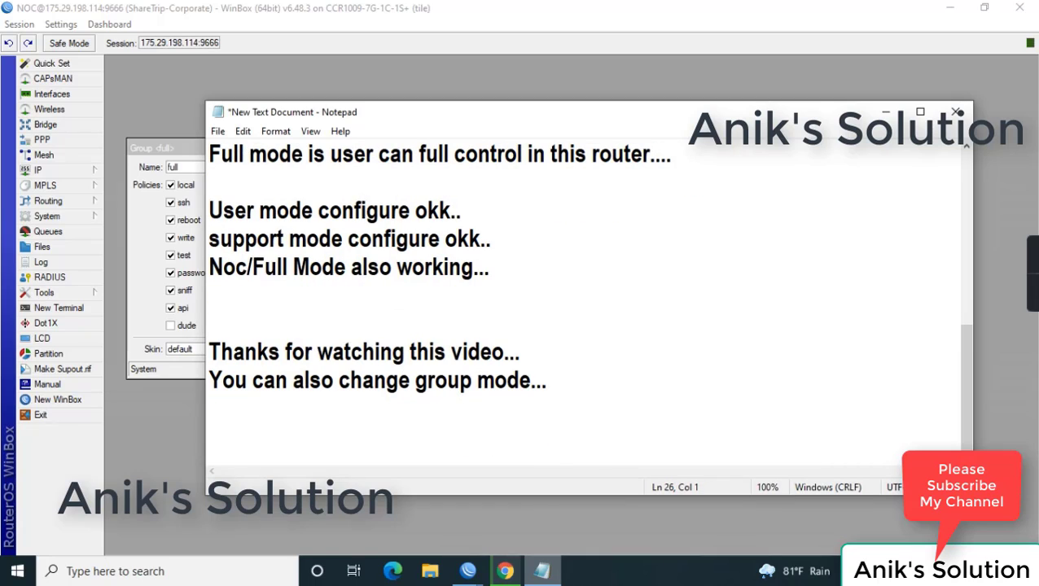
Add another 'Thanks for watching this video...' line and begin 'Thank yo' below it
type("Thanks ")
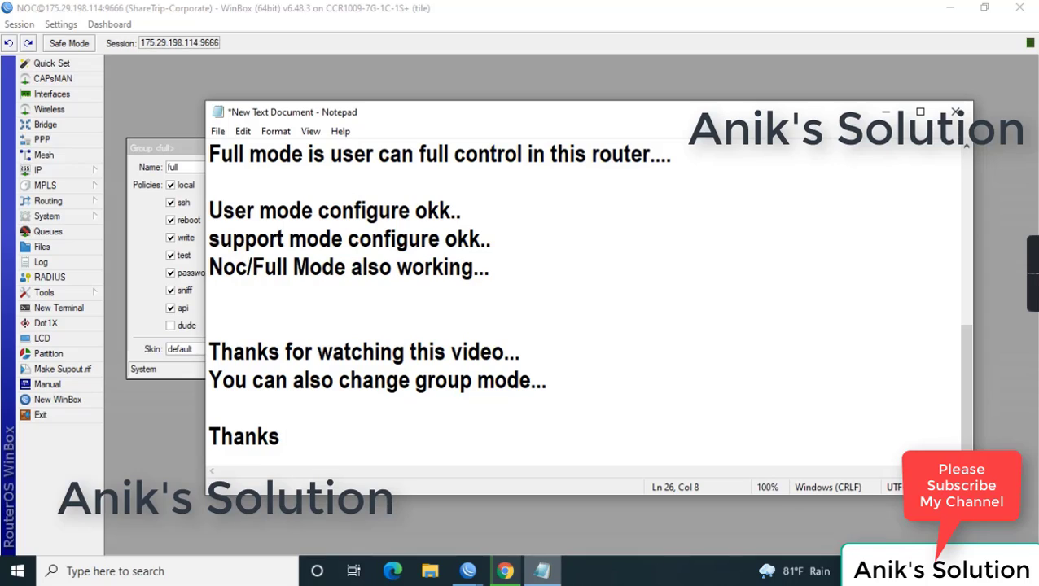
type("for")
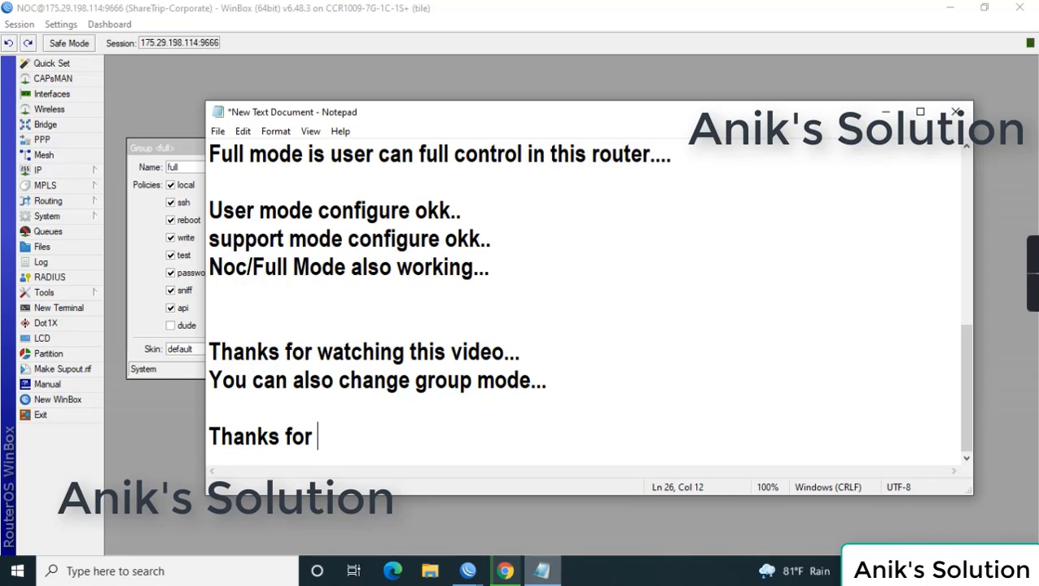
type(" watching")
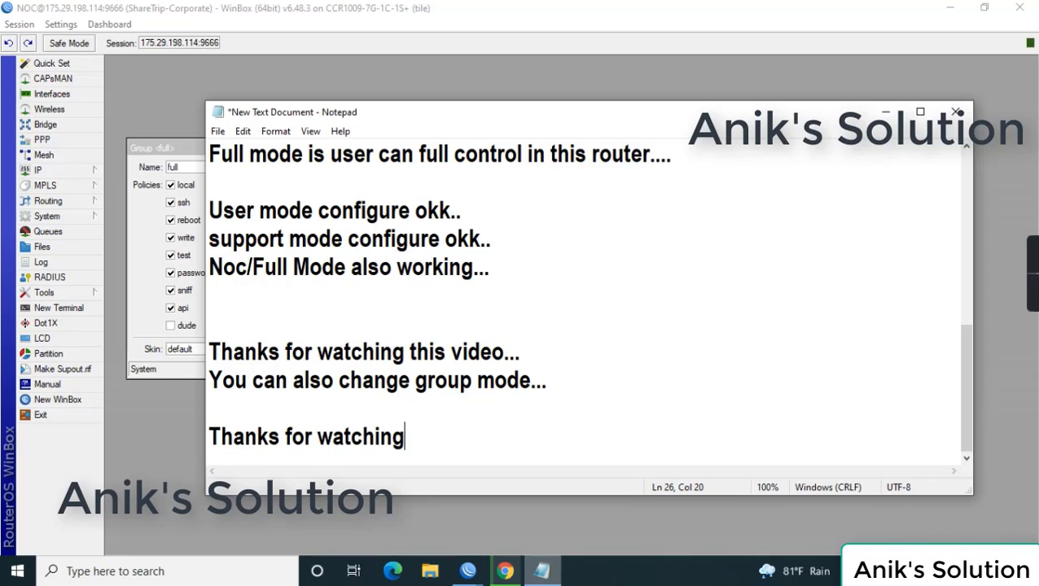
type(" this video")
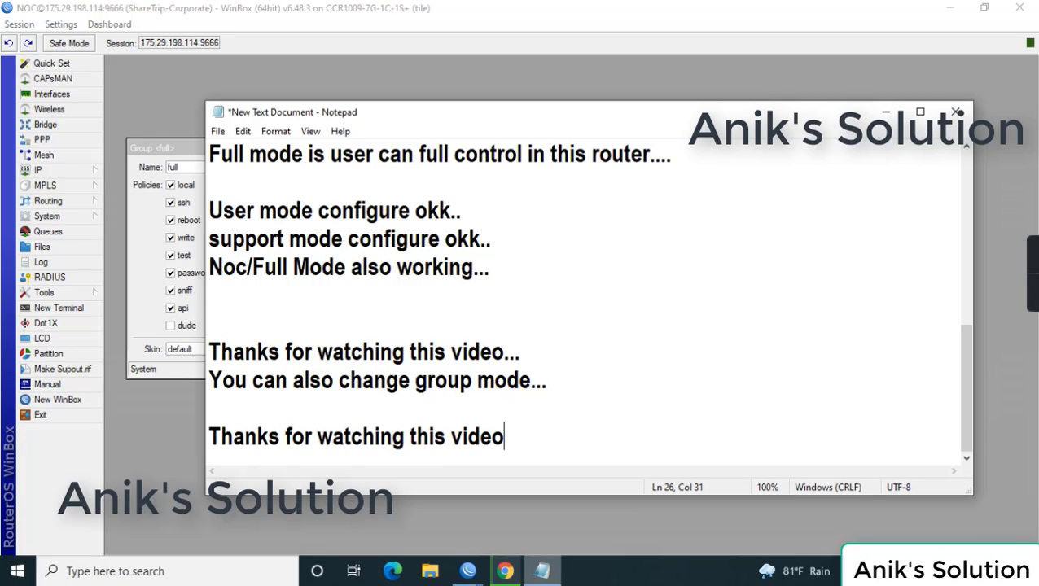
type("...")
key("Return")
type("Than")
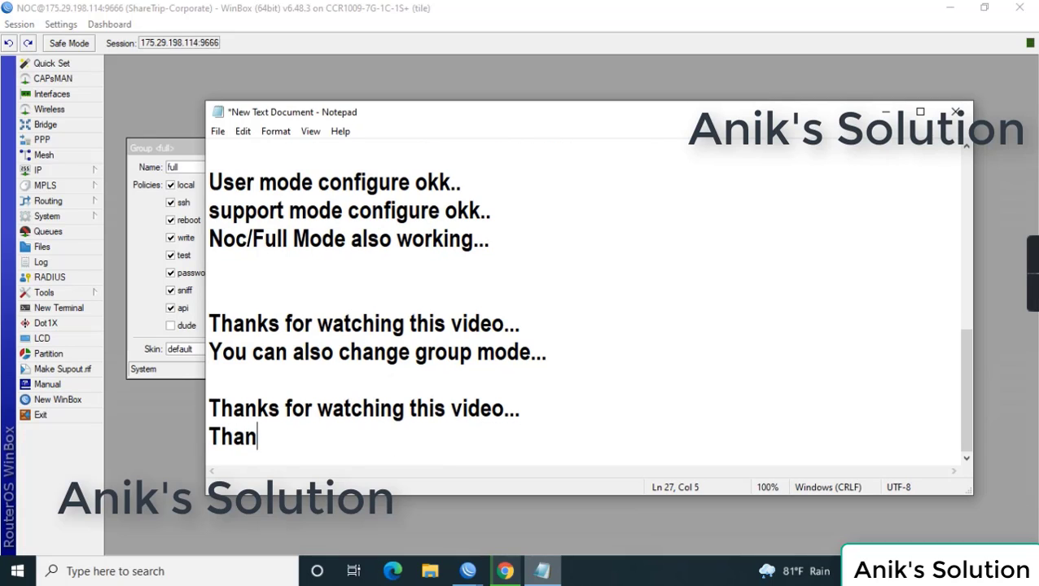